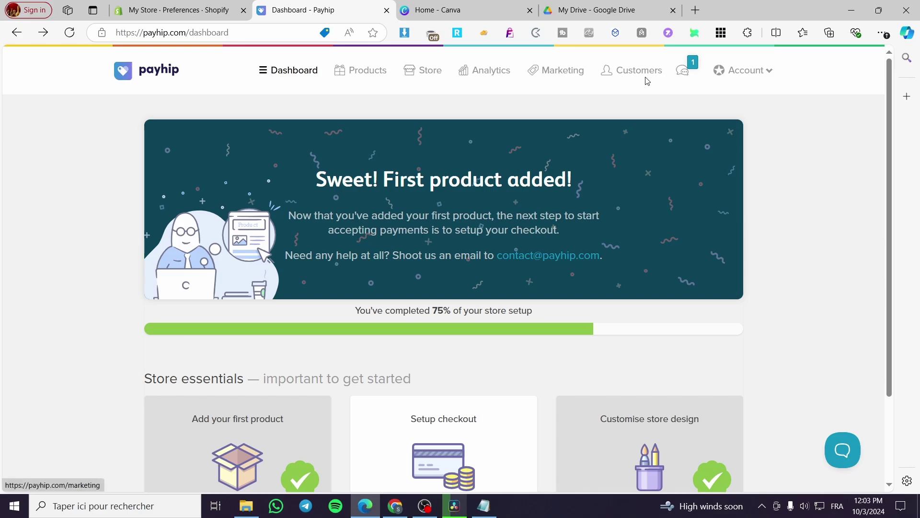
Start adding a new product from the store's product list, choosing Digital Product as its type.
left_click(368, 71)
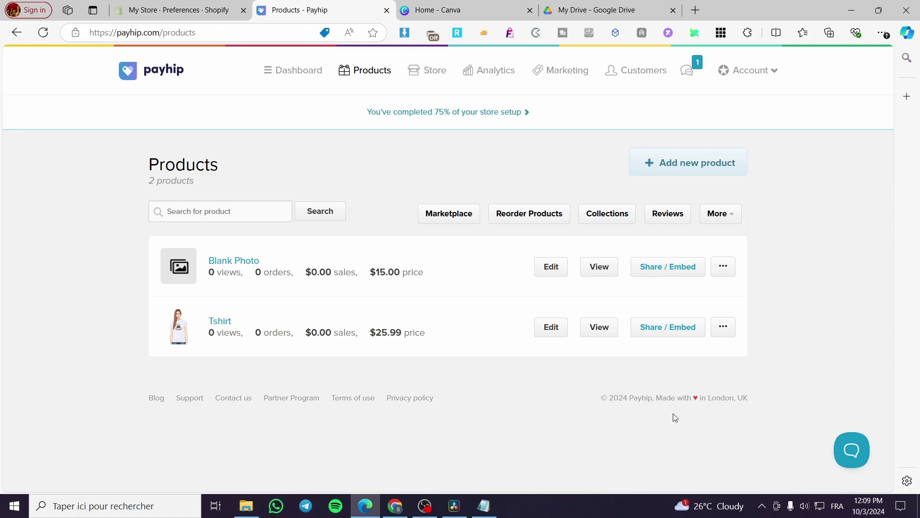
left_click(673, 167)
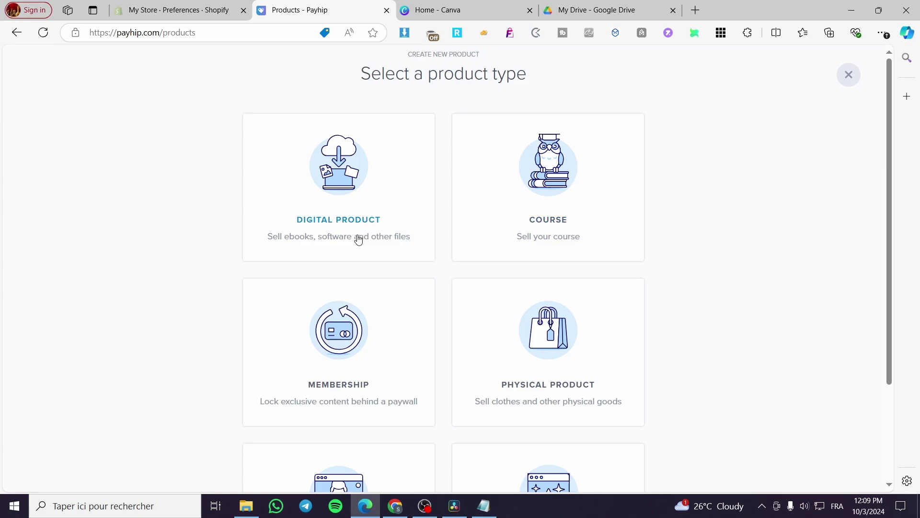
scroll(544, 220, "down", 3)
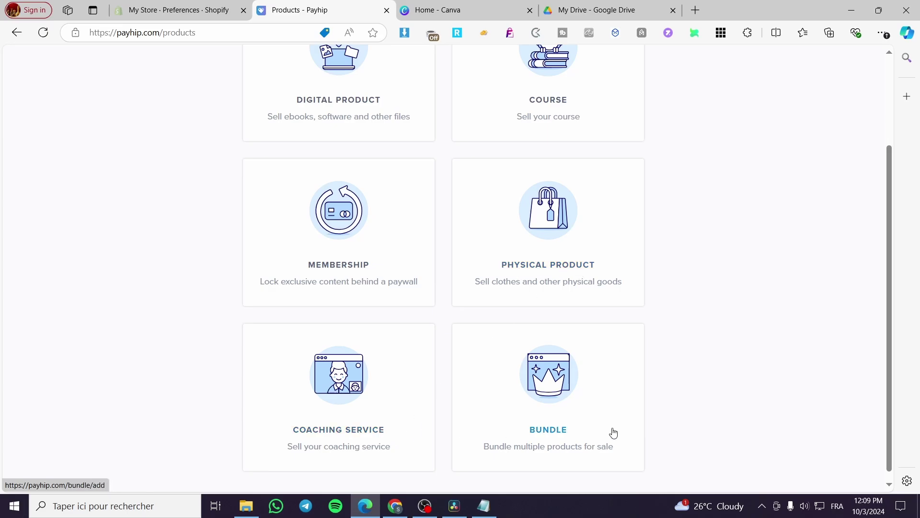
scroll(608, 409, "up", 3)
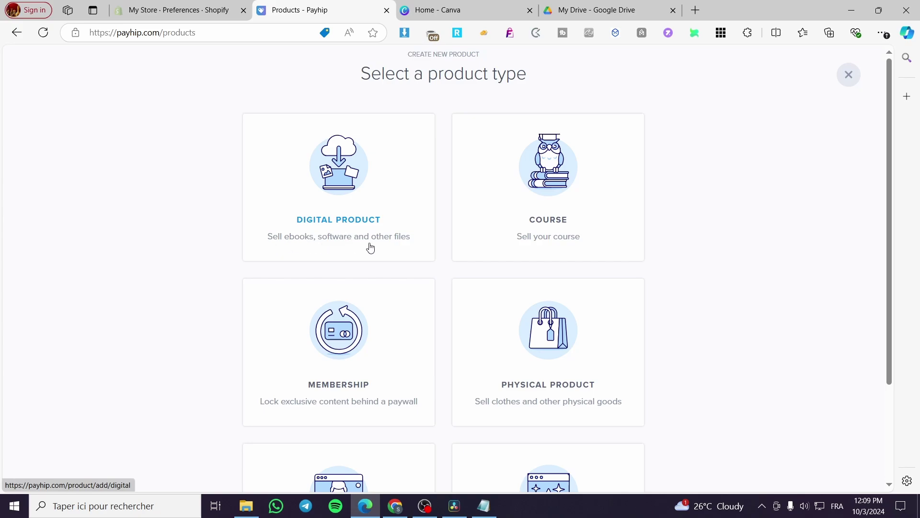
left_click(335, 186)
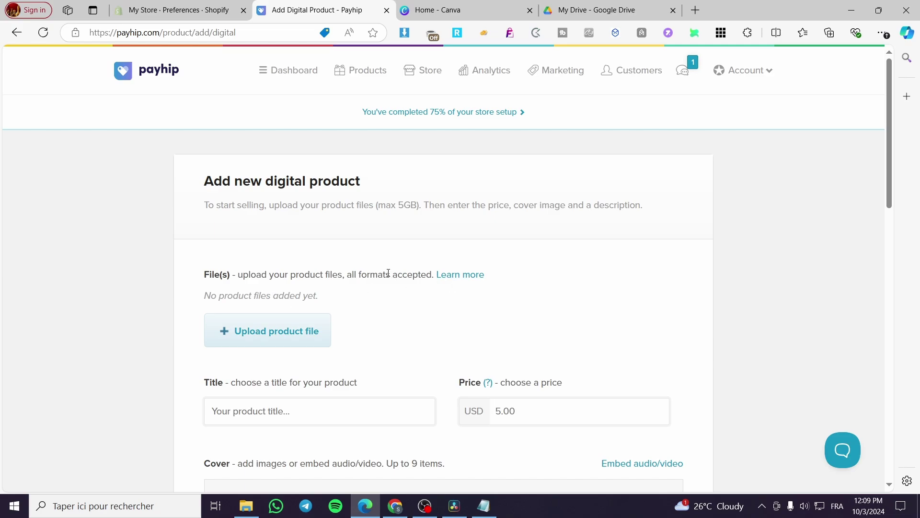
Expand the advanced options of the new digital product form and mark the product as an ebook.
scroll(388, 273, "down", 2)
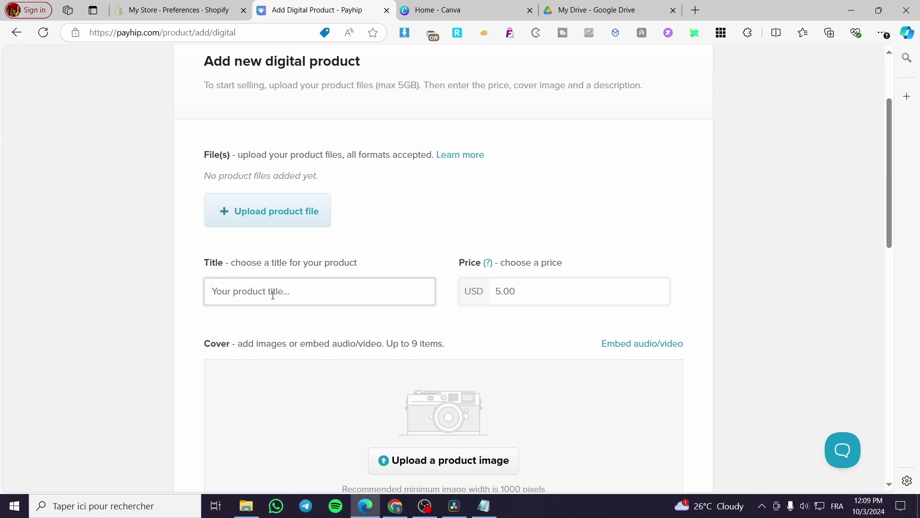
scroll(479, 290, "down", 2)
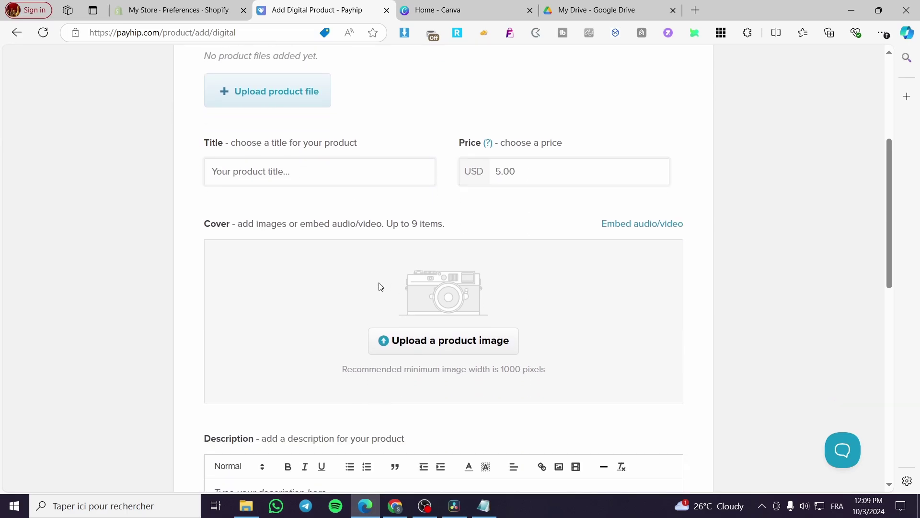
scroll(378, 286, "down", 6)
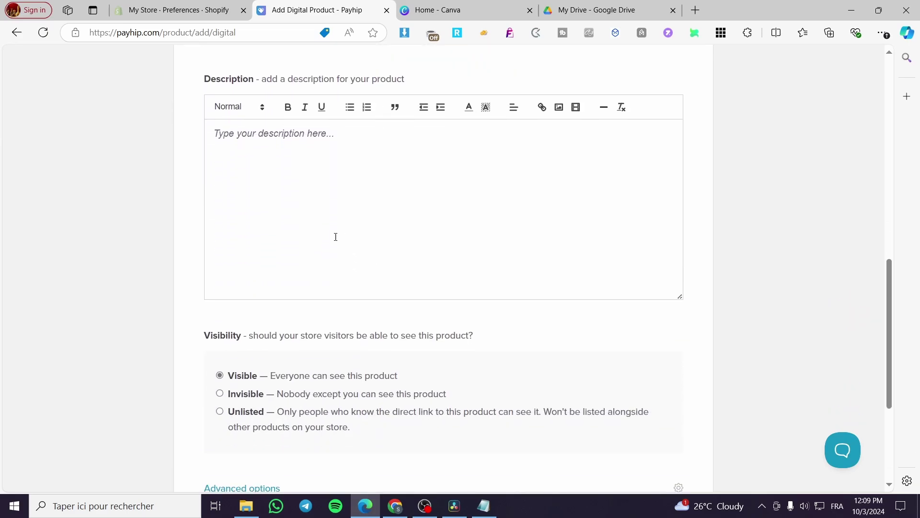
scroll(252, 343, "down", 4)
left_click(251, 289)
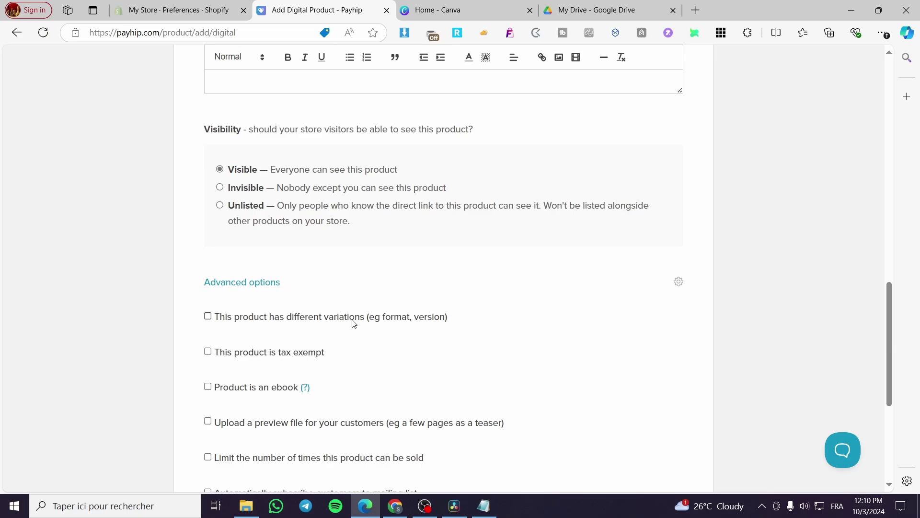
scroll(354, 324, "down", 1)
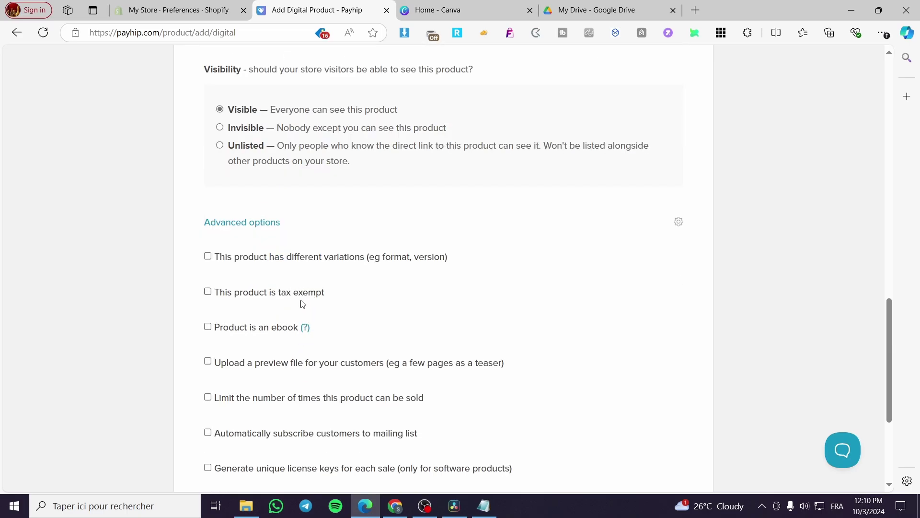
left_click(208, 330)
Try the advanced option for uploading a preview file for customers.
scroll(235, 326, "down", 2)
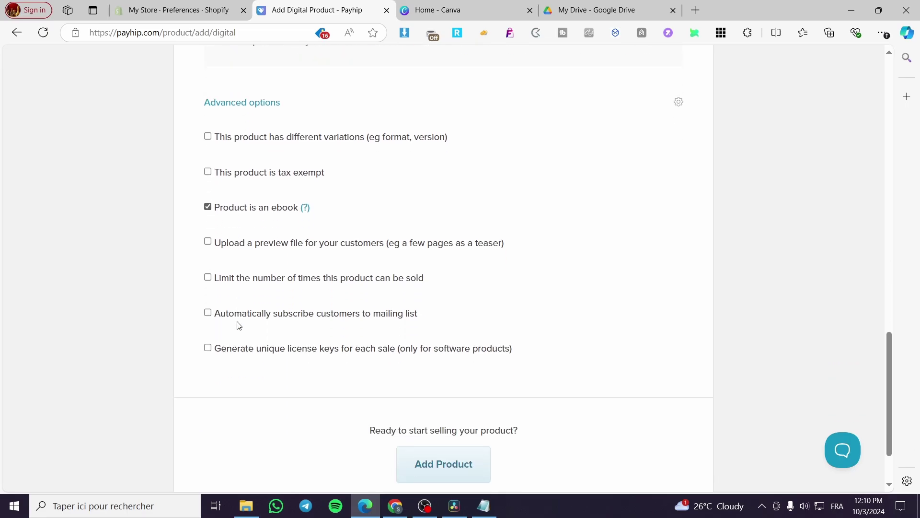
left_click(251, 245)
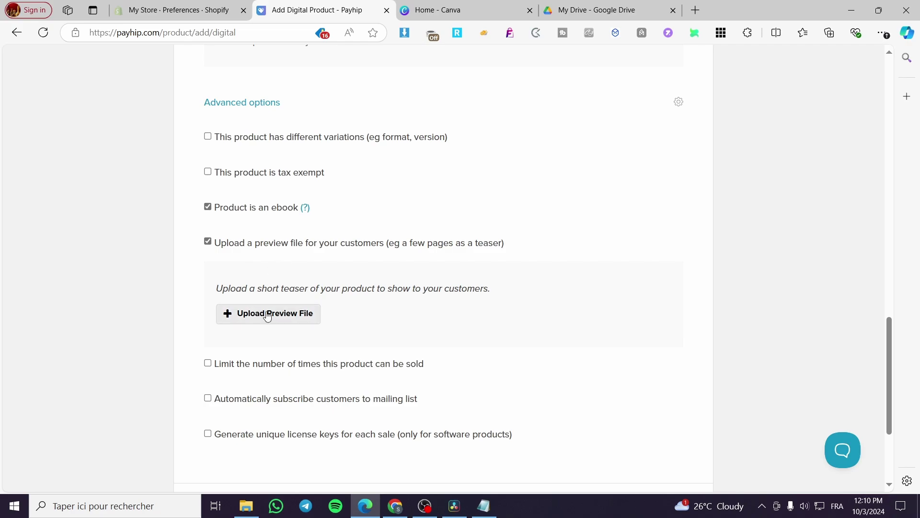
left_click(300, 245)
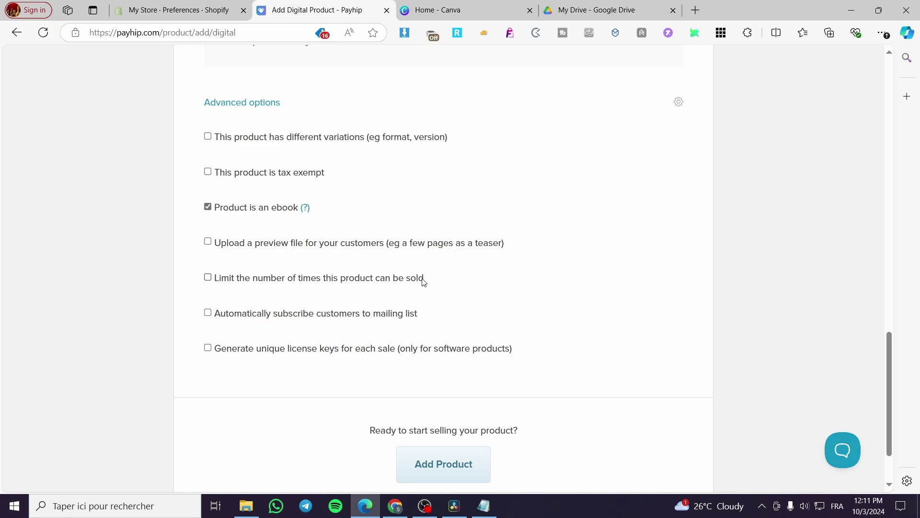
Enable automatic subscription of customers to the mailing list in the product's advanced options.
left_click_drag(424, 279, 235, 275)
left_click(462, 289)
left_click(403, 318)
scroll(163, 347, "down", 1)
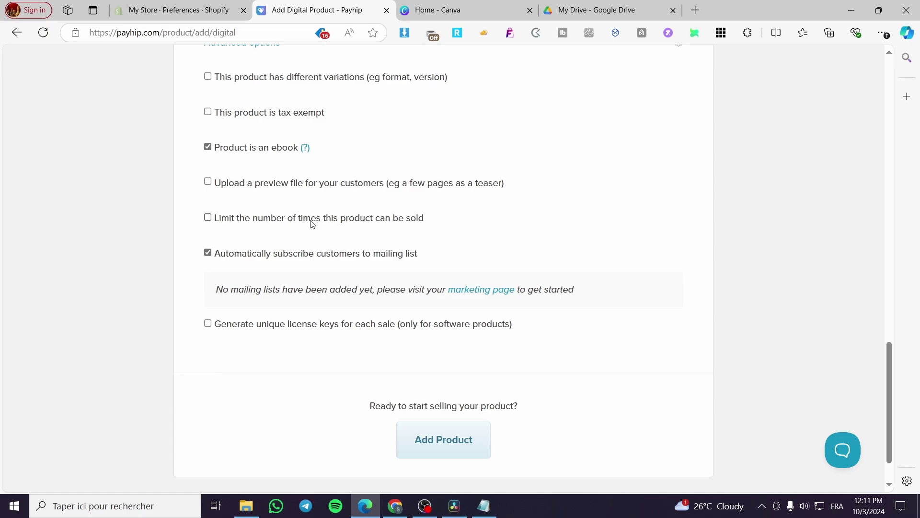
Switch to Canva and search its content for "Ebook".
scroll(475, 257, "up", 10)
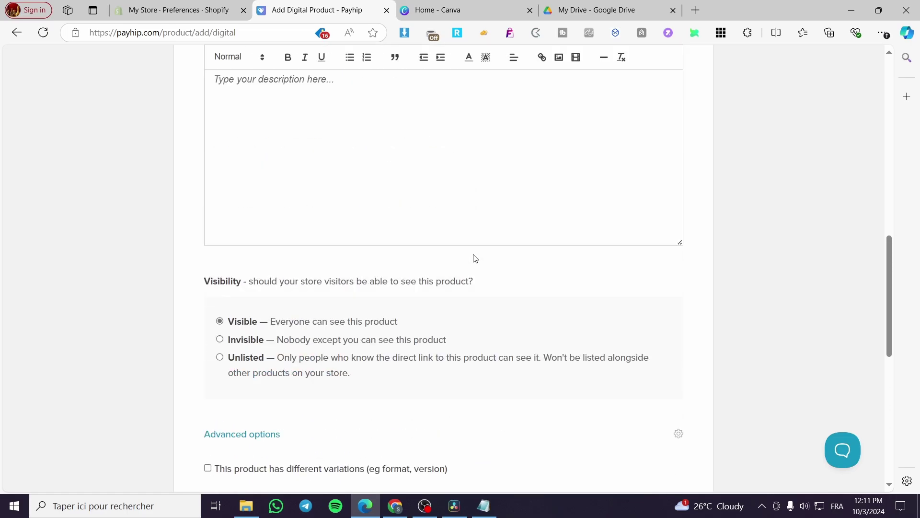
scroll(475, 269, "up", 8)
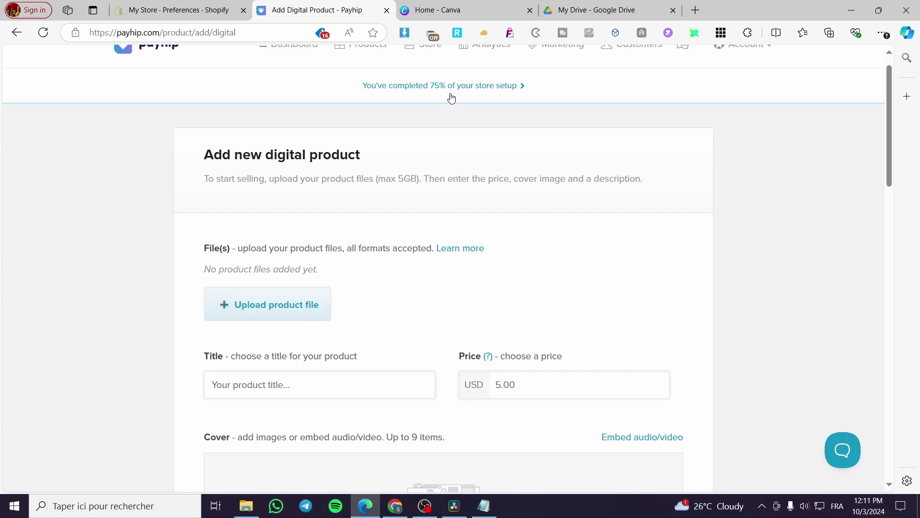
left_click(432, 10)
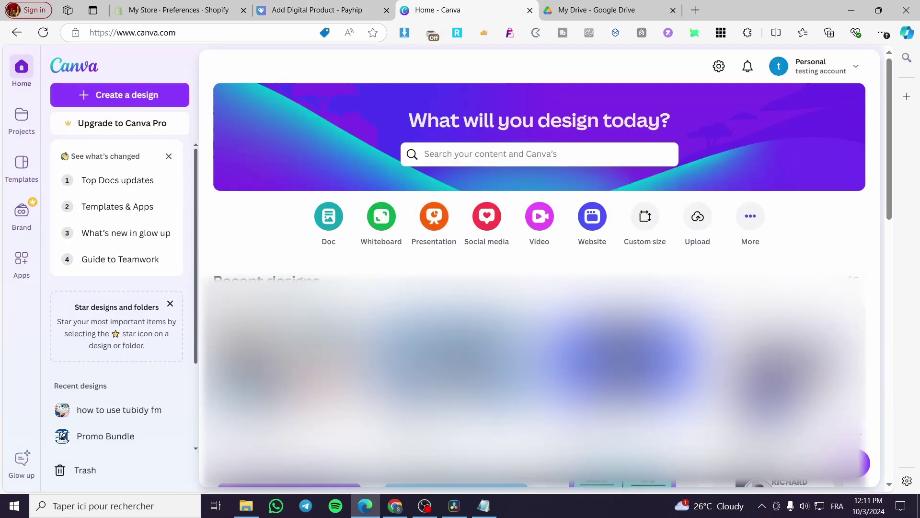
scroll(695, 279, "down", 5)
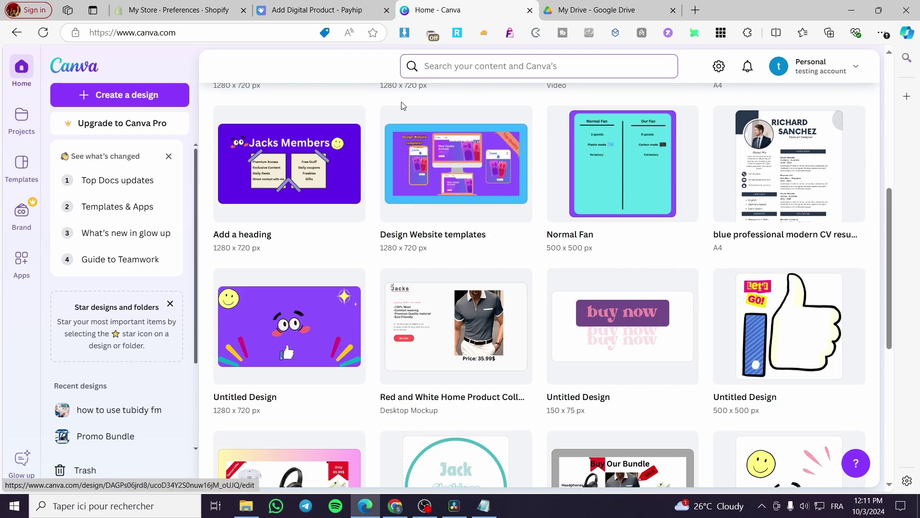
left_click(449, 58)
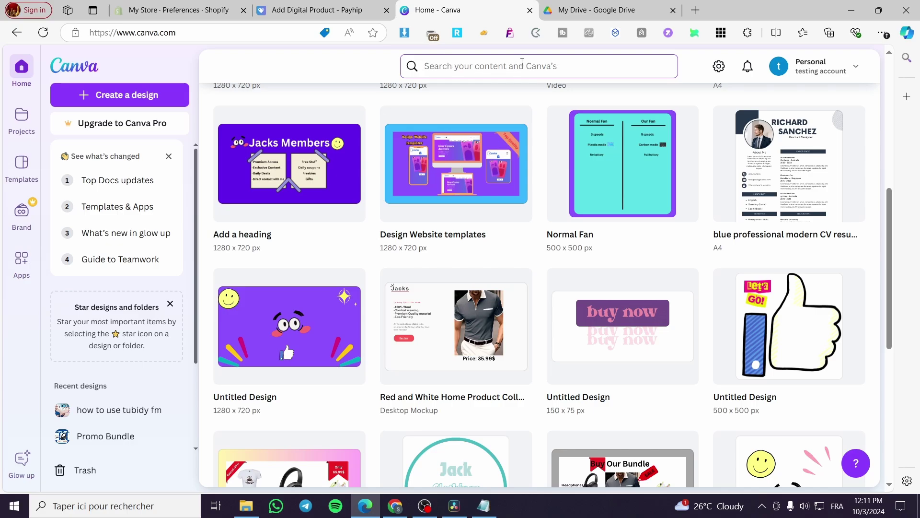
type("E")
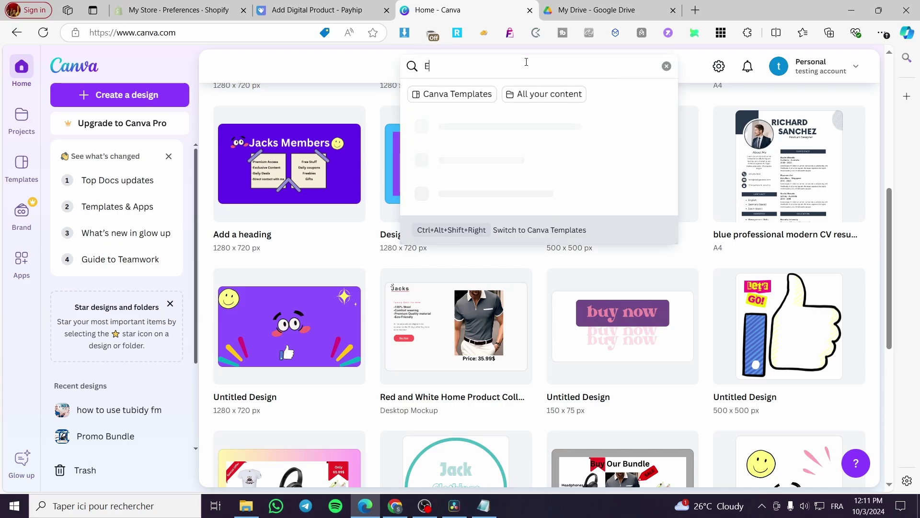
type("book")
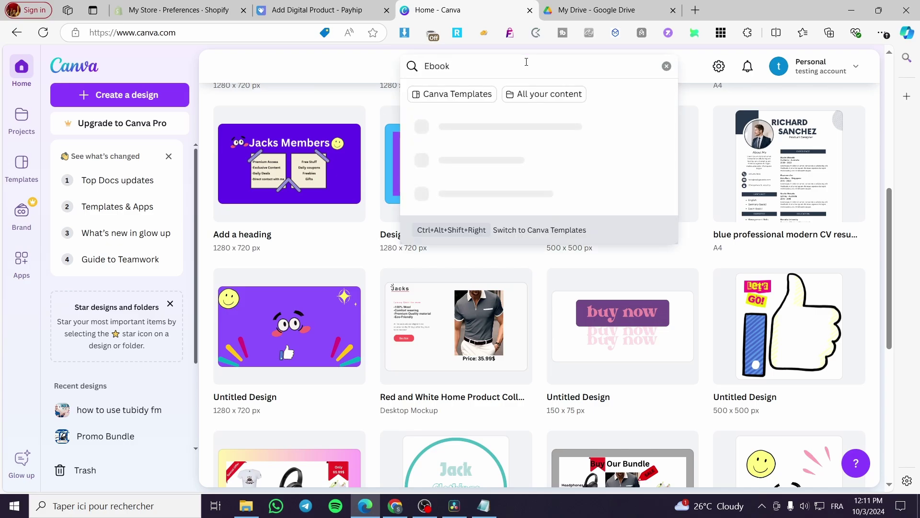
key("Return")
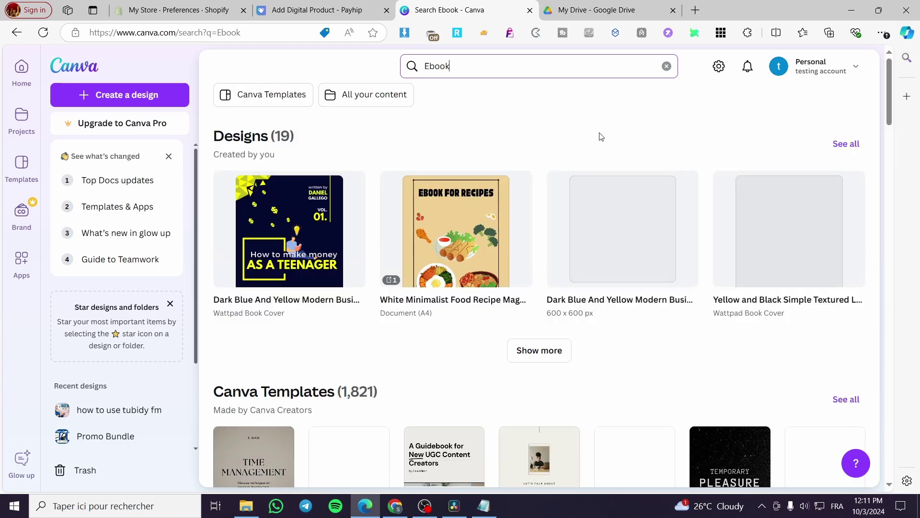
Browse the ebook cover designs in the Canva Templates results.
scroll(480, 215, "down", 3)
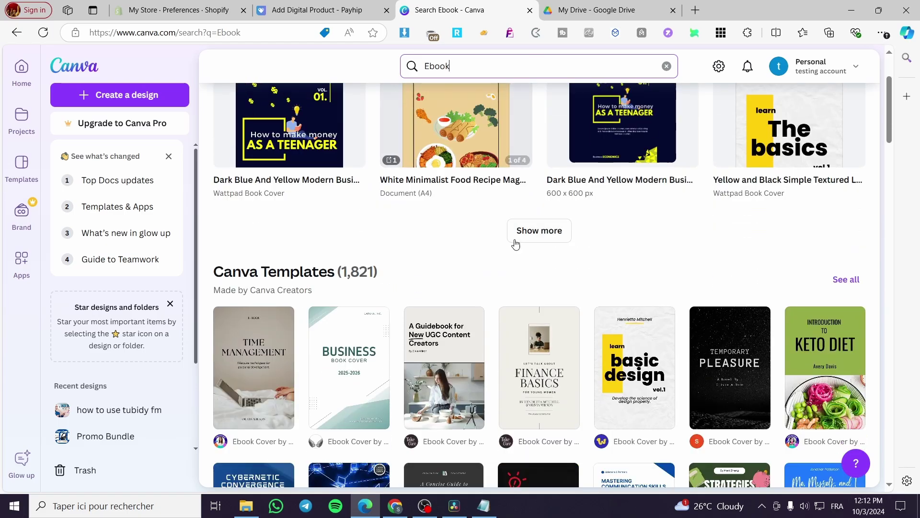
scroll(637, 196, "up", 2)
scroll(627, 189, "down", 3)
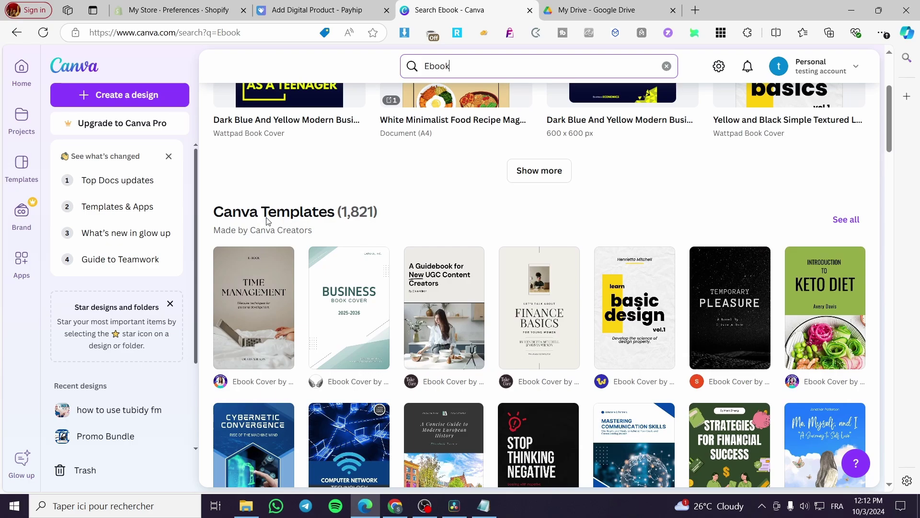
scroll(623, 240, "down", 1)
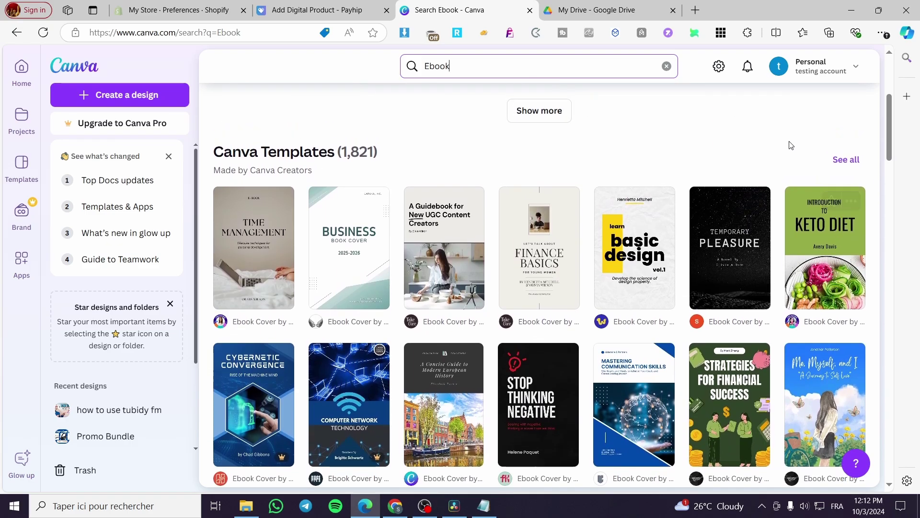
scroll(719, 144, "down", 1)
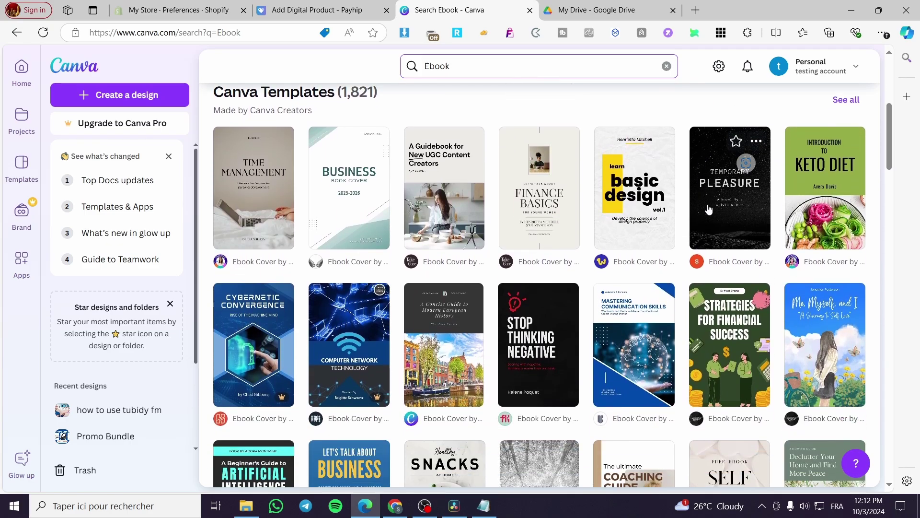
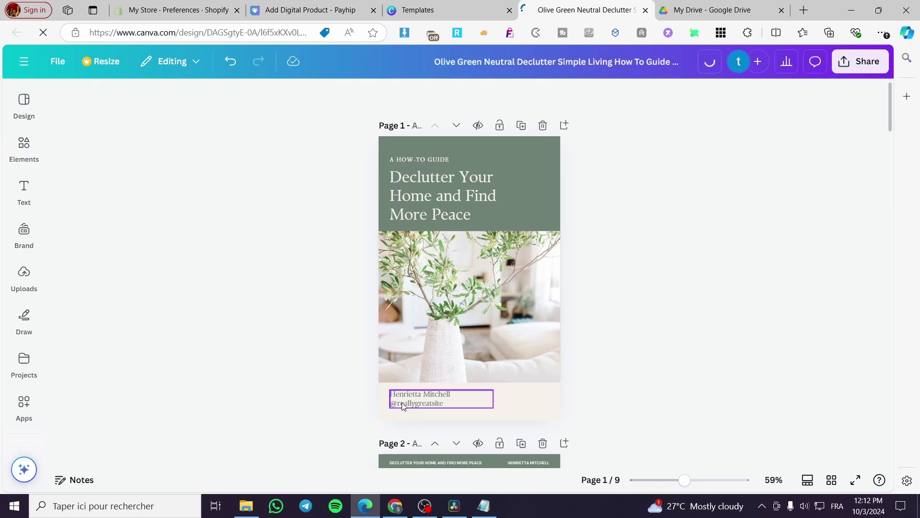
Delete the author name and handle from the cover page, and replace the cover title with "On getting a Good Life".
left_click(402, 403)
key("Delete")
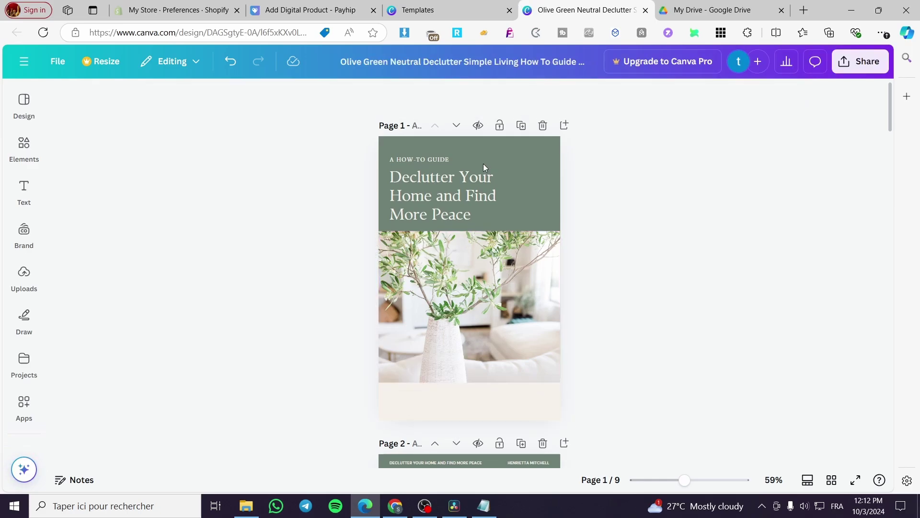
left_click(438, 187)
left_click(438, 188)
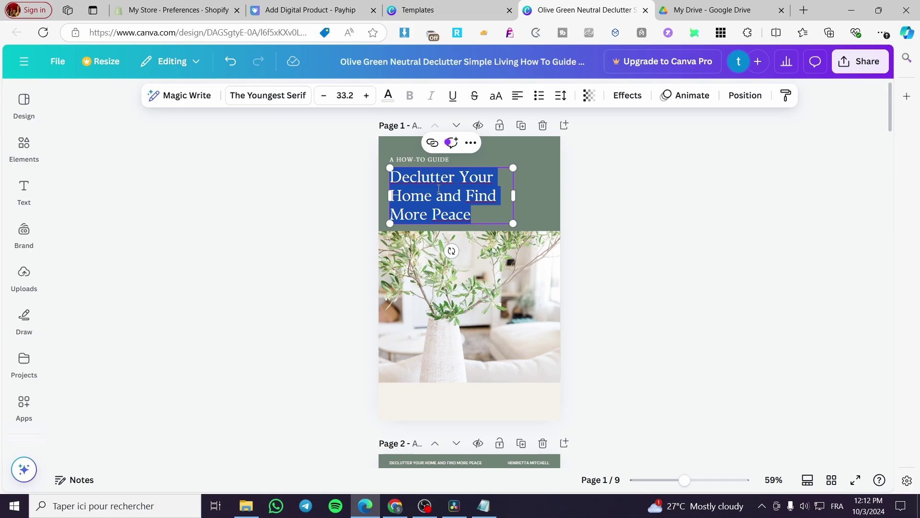
key("BackSpace")
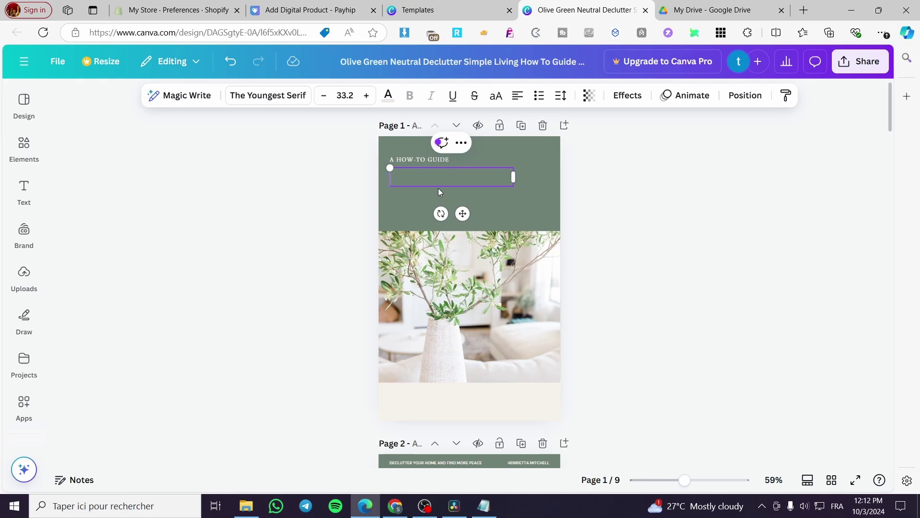
type("On getting")
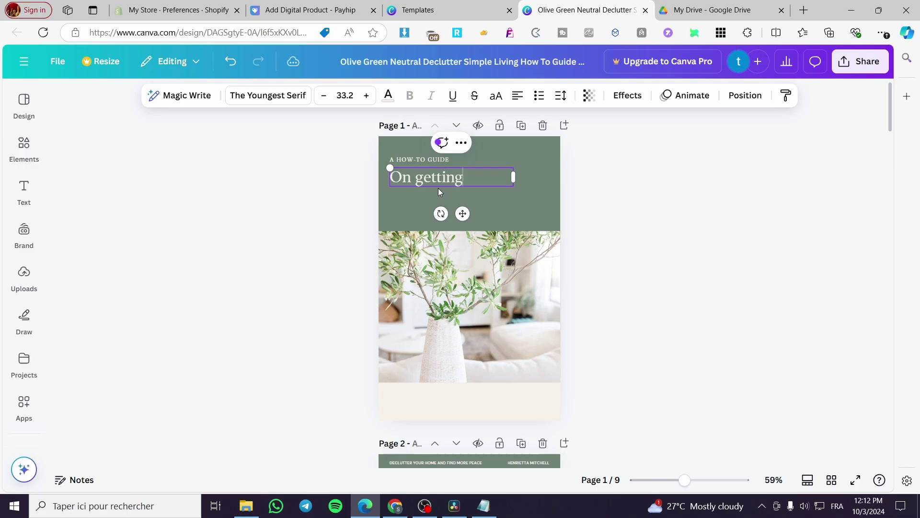
type(" a Good Life")
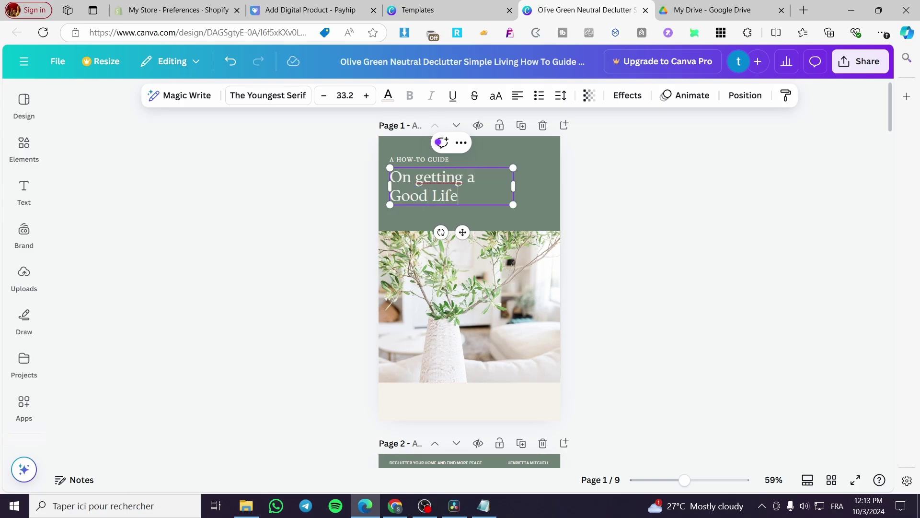
Enlarge the cover title to about size 44.4 and place it slightly closer to the page's left edge, within the green header.
left_click_drag(514, 185, 432, 193)
left_click(654, 229)
left_click(469, 205)
left_click(654, 234)
left_click(478, 198)
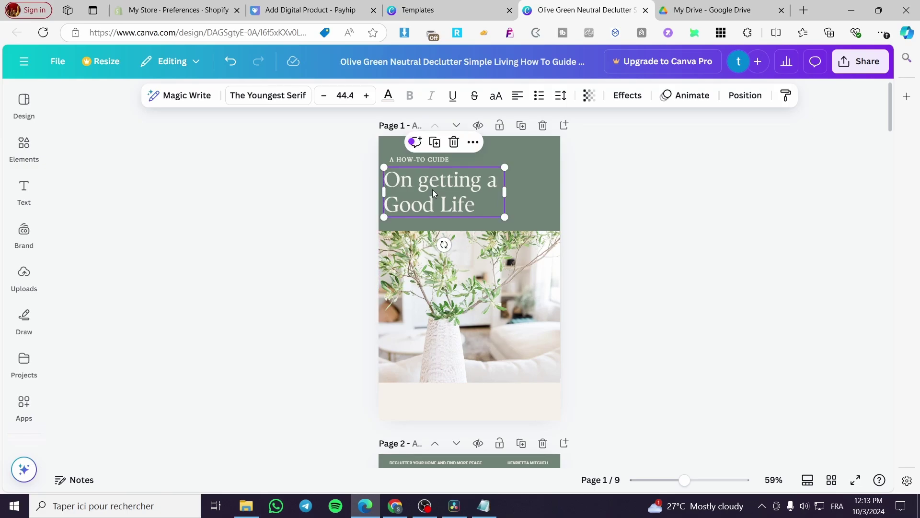
left_click(423, 186)
left_click(623, 222)
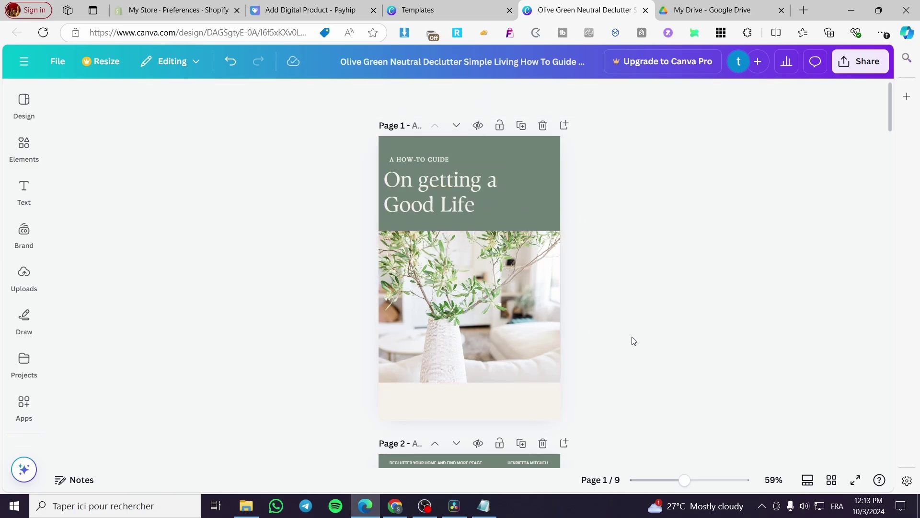
Add a subheading to the cover page reading "By" followed by the author's full name.
scroll(551, 333, "down", 4)
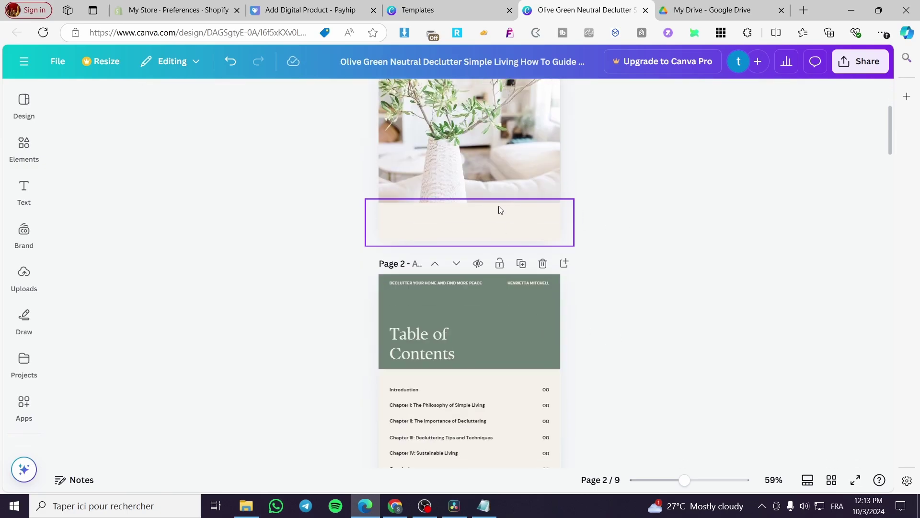
left_click(502, 239)
scroll(378, 211, "up", 4)
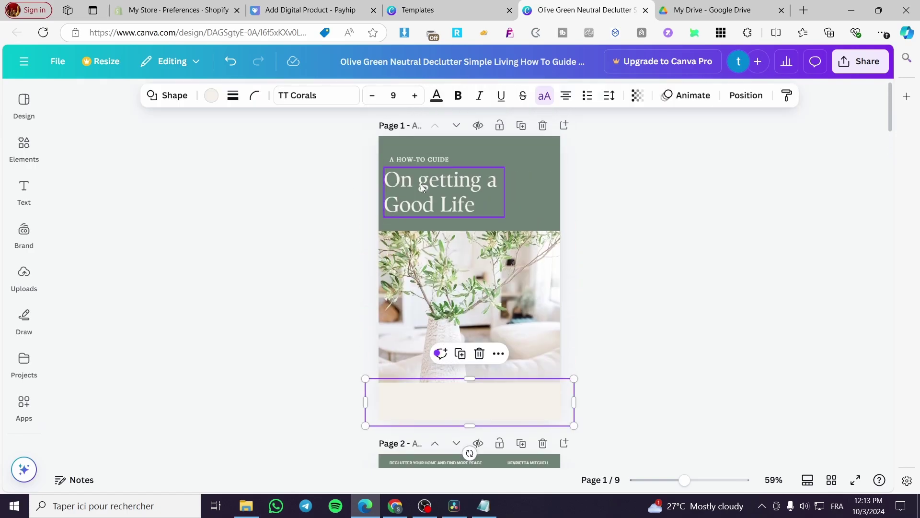
left_click(24, 191)
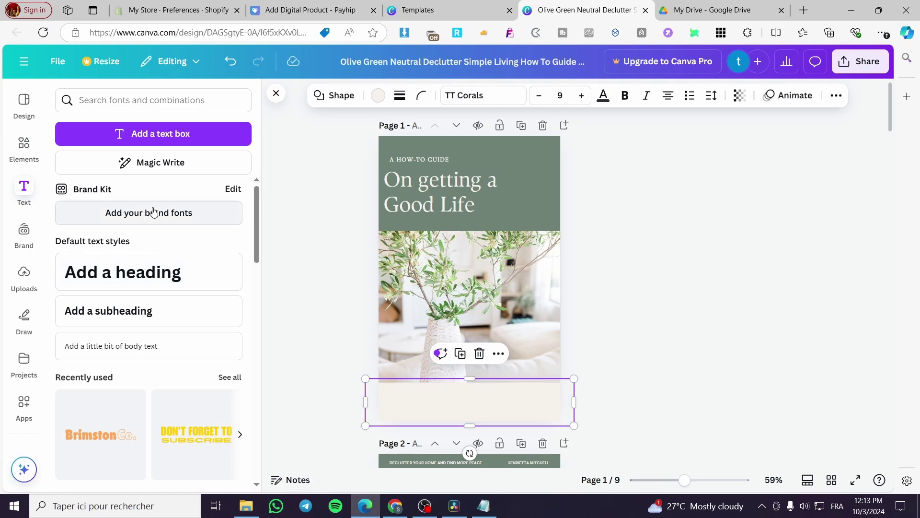
left_click(152, 318)
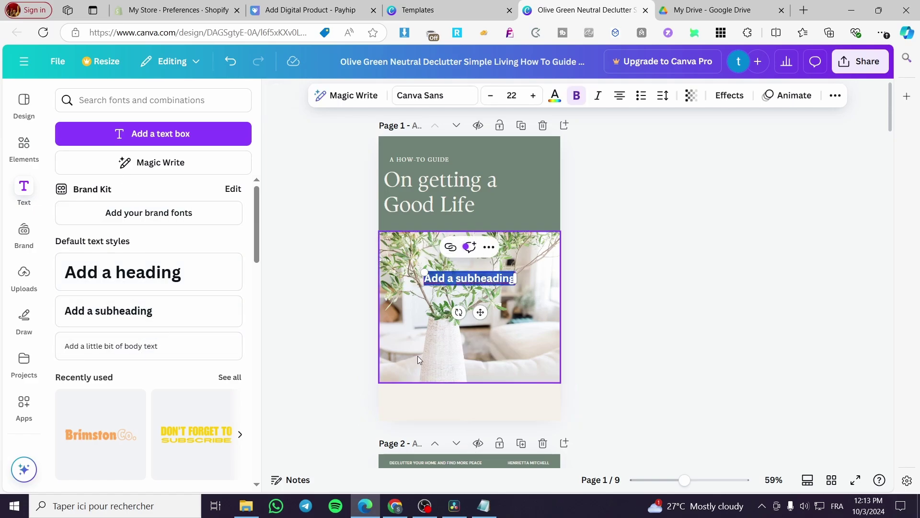
type("By")
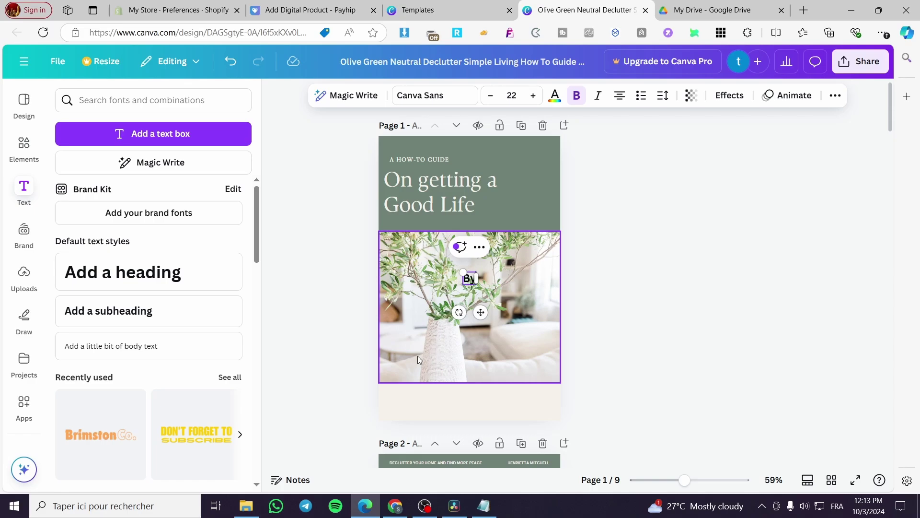
type(" Jack")
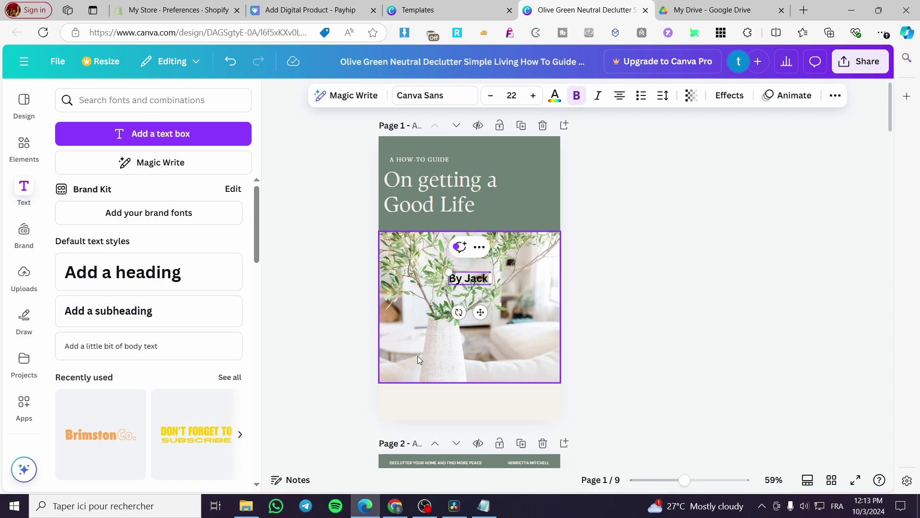
type(" Smith")
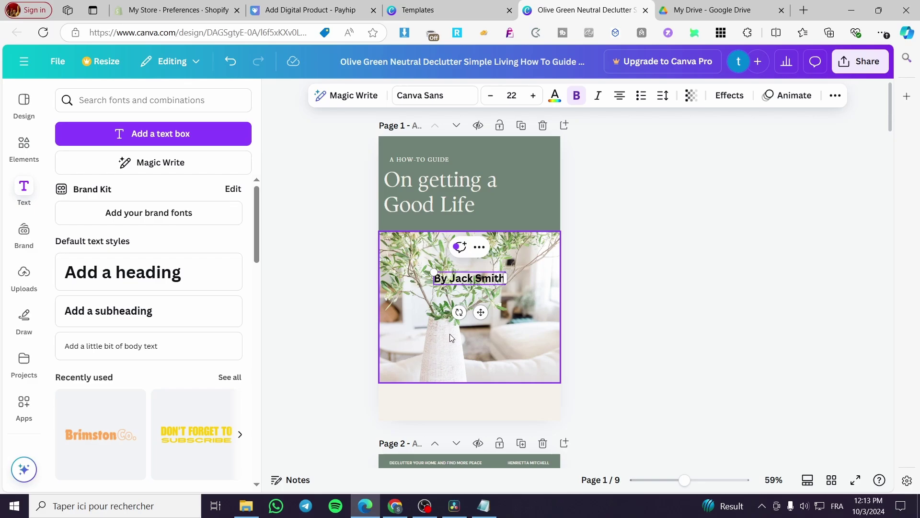
Try the author subheading at size 17.1 in the beige strip below the cover photo, and delete it.
left_click_drag(482, 312, 428, 436)
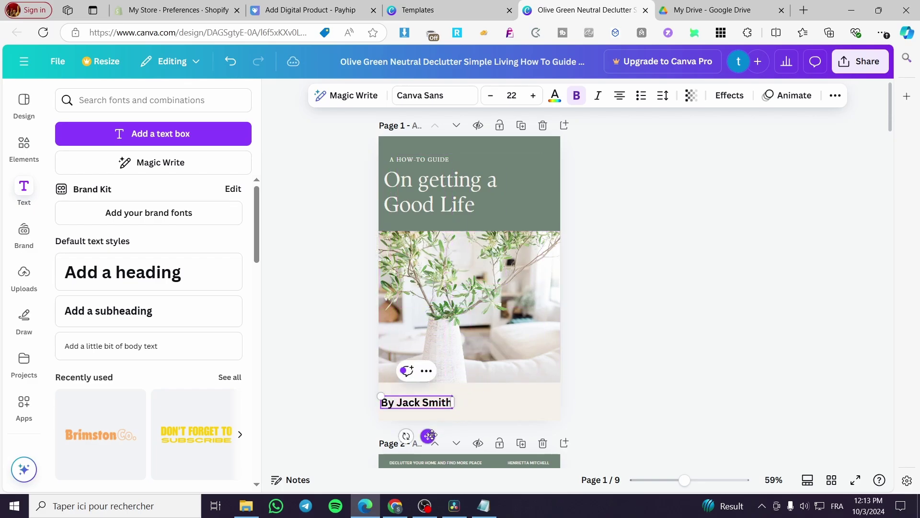
left_click_drag(378, 397, 396, 398)
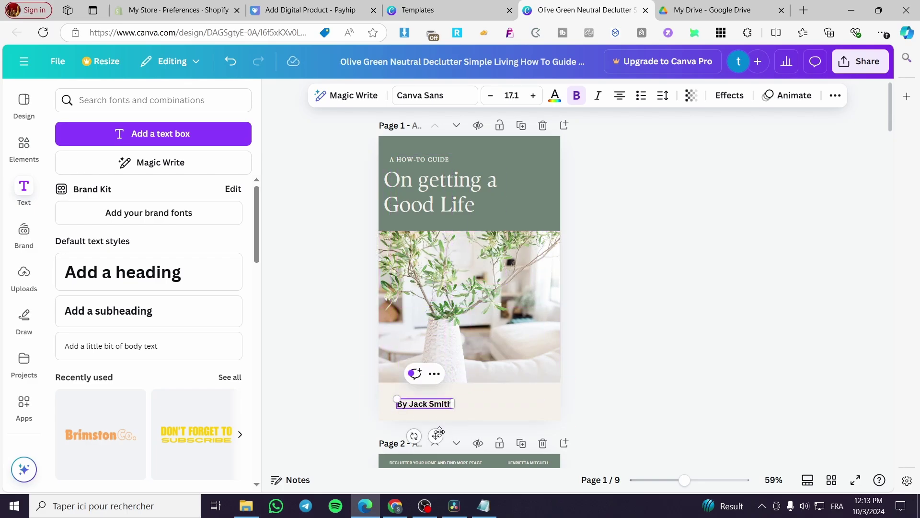
left_click_drag(434, 435, 420, 429)
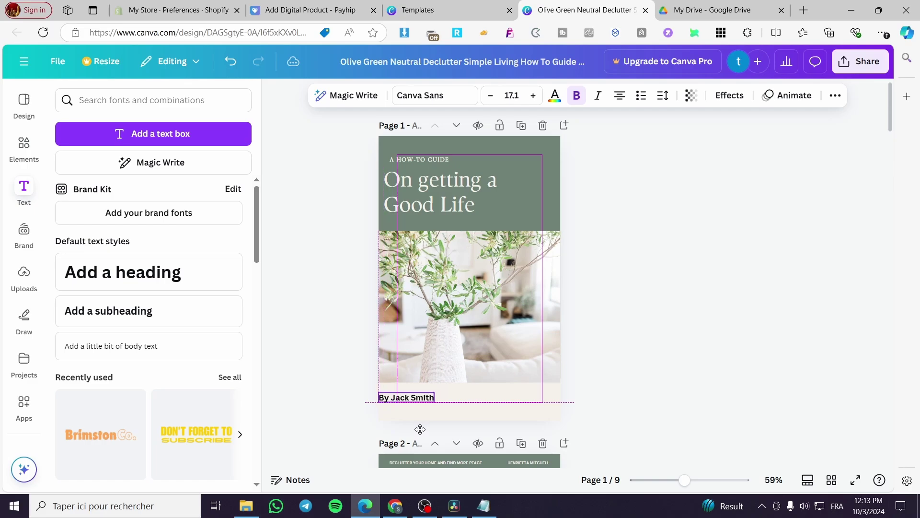
left_click(643, 383)
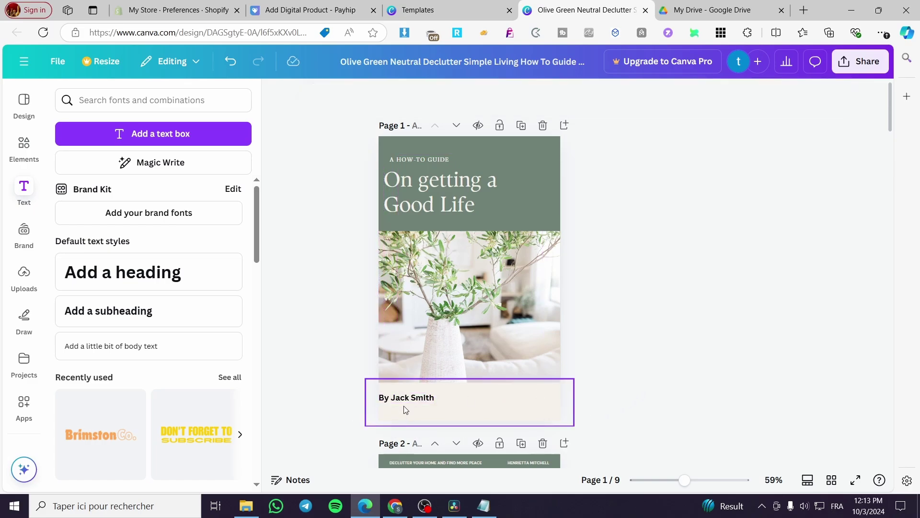
left_click(422, 399)
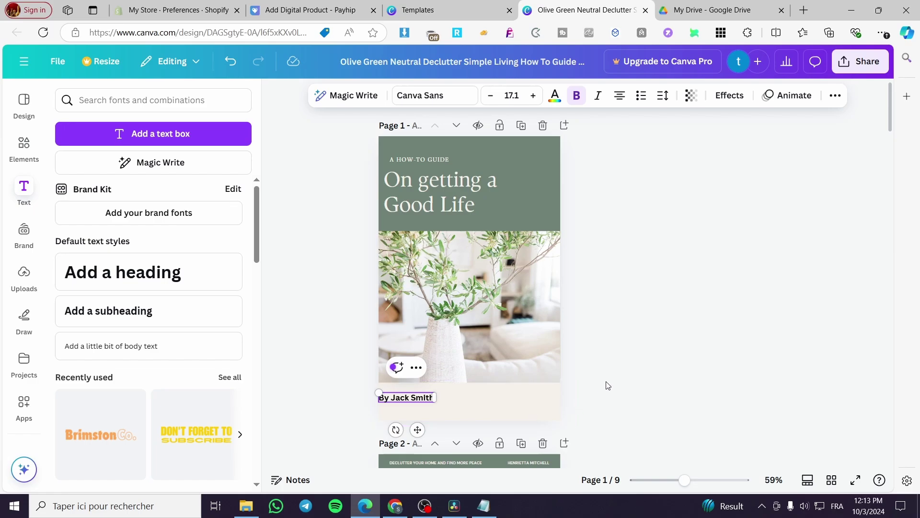
key("Delete")
Add the "Brimston Co." font combination to the cover, replacing its two words with the author's first and last name.
left_click_drag(128, 433, 481, 330)
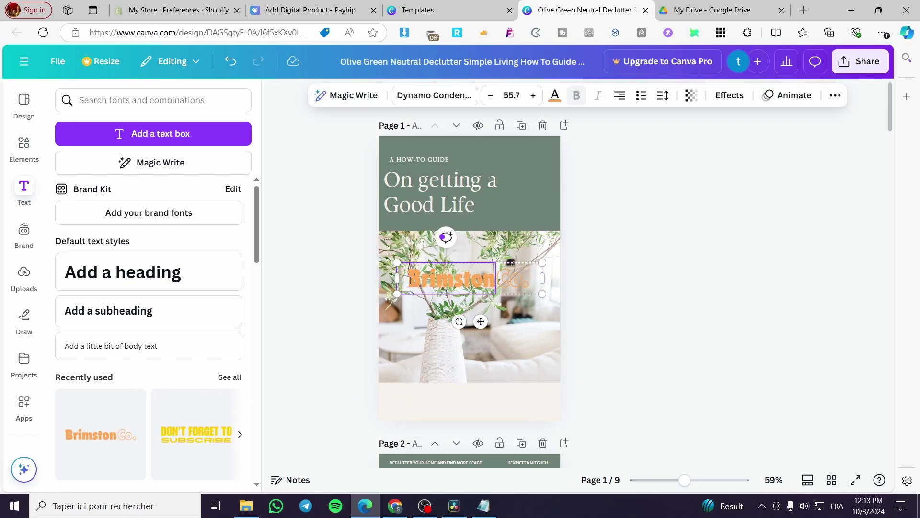
left_click_drag(411, 280, 494, 279)
type("Jack")
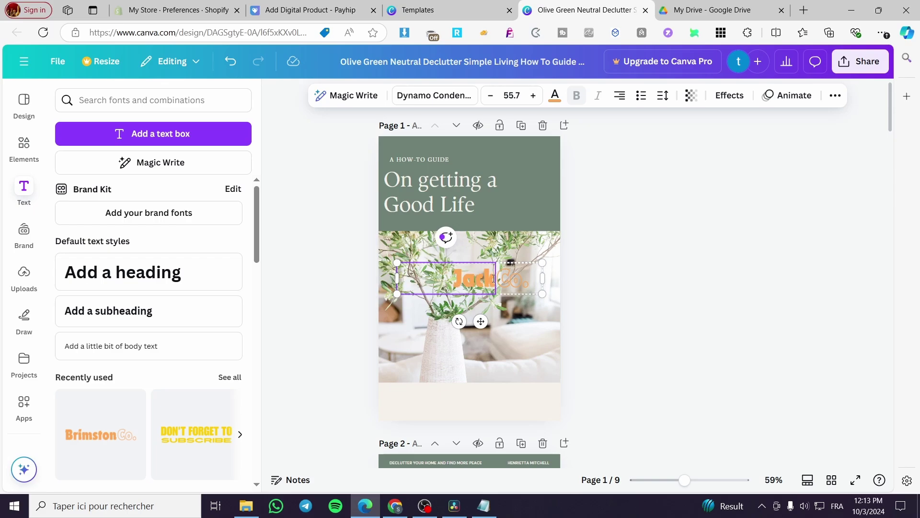
left_click(514, 280)
double_click(508, 279)
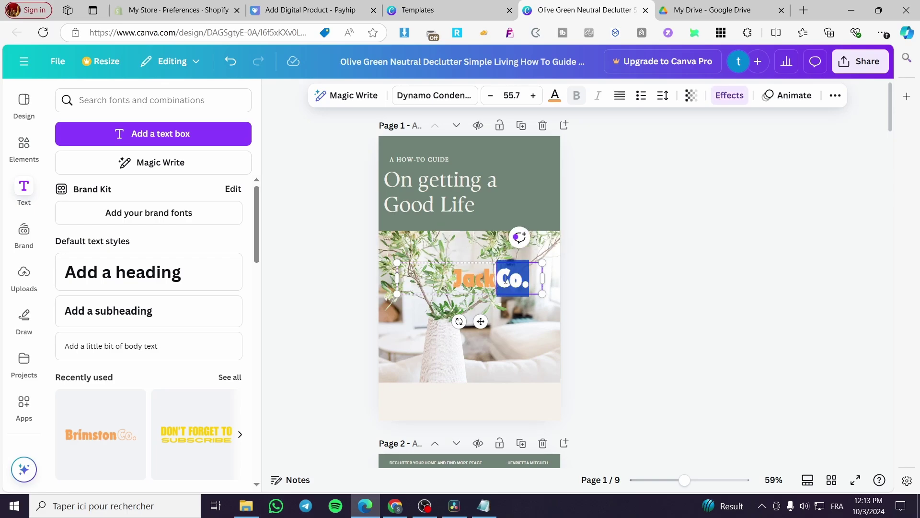
key("BackSpace")
type("Smith")
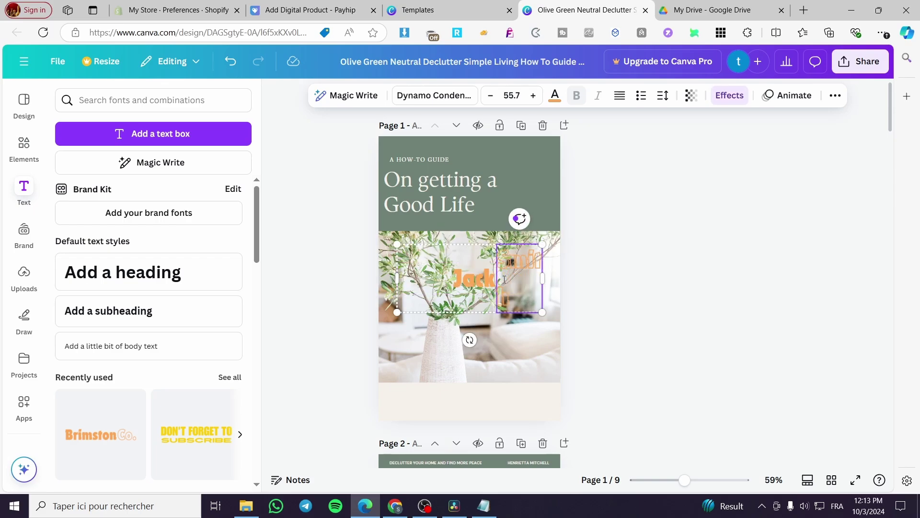
Ungroup and widen the author name text to fit on one line, and place it in the beige strip below the cover photo.
left_click_drag(543, 280, 560, 283)
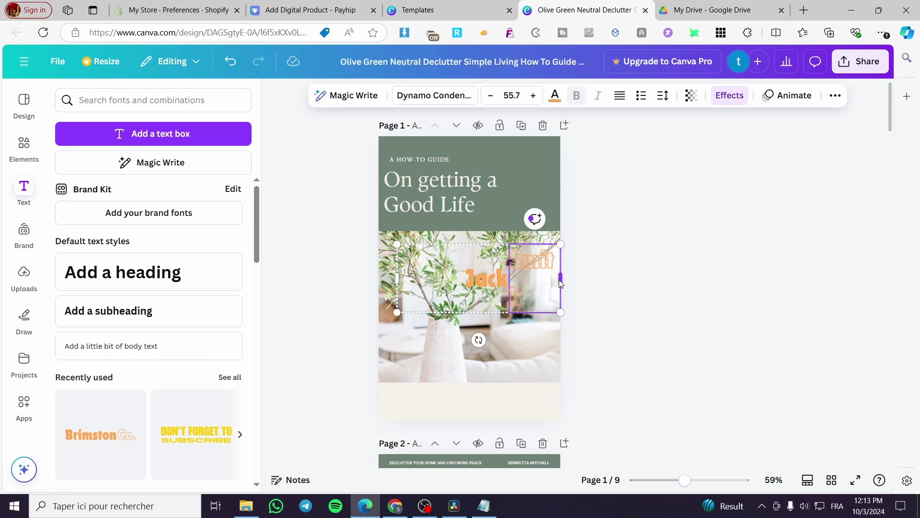
left_click(618, 303)
left_click(561, 279)
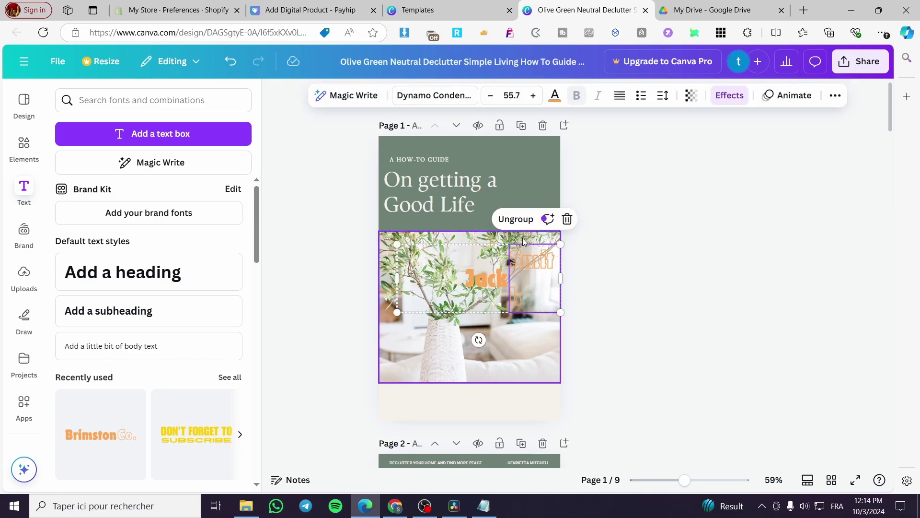
left_click_drag(564, 279, 597, 278)
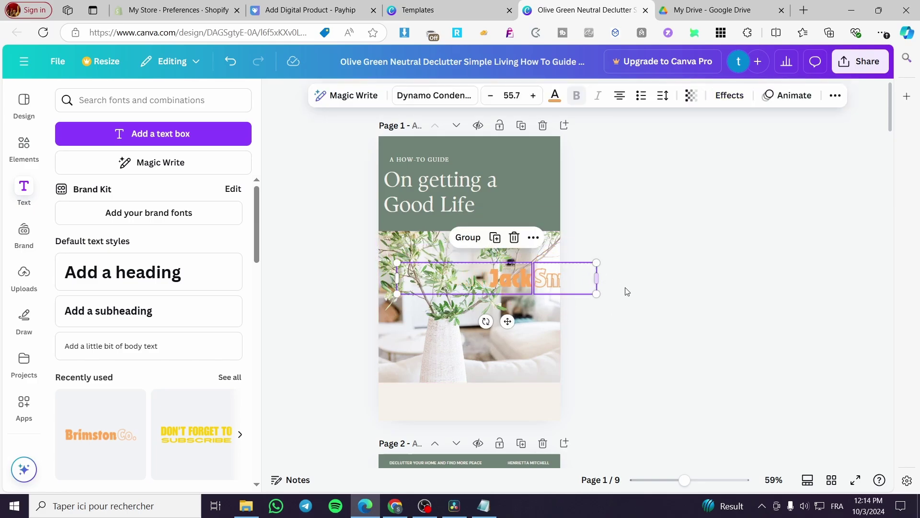
left_click_drag(504, 285, 372, 399)
left_click(371, 388)
Shrink the author's last name to about size 31.4 and first name to about 38.8, and place them side by side.
left_click(463, 406)
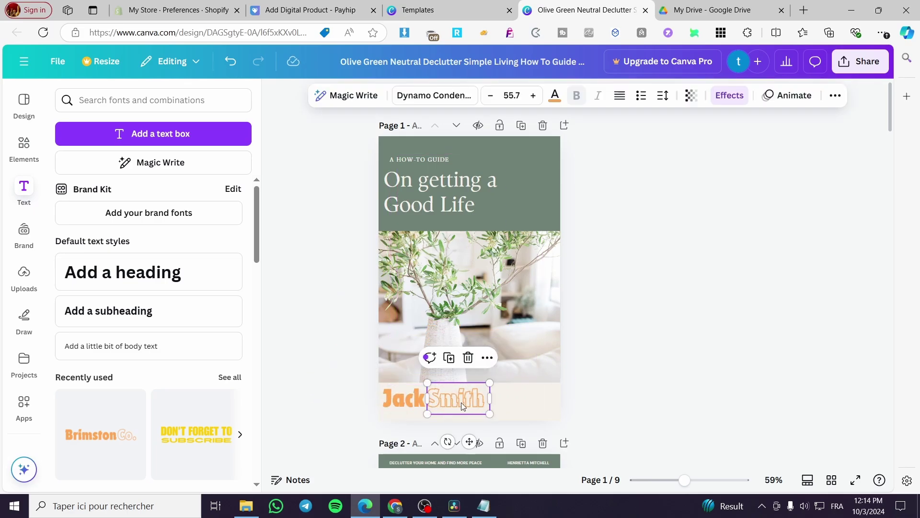
left_click_drag(489, 413, 419, 411)
left_click(407, 405)
left_click_drag(297, 382, 327, 390)
left_click_drag(407, 405, 397, 396)
left_click_drag(453, 399, 439, 400)
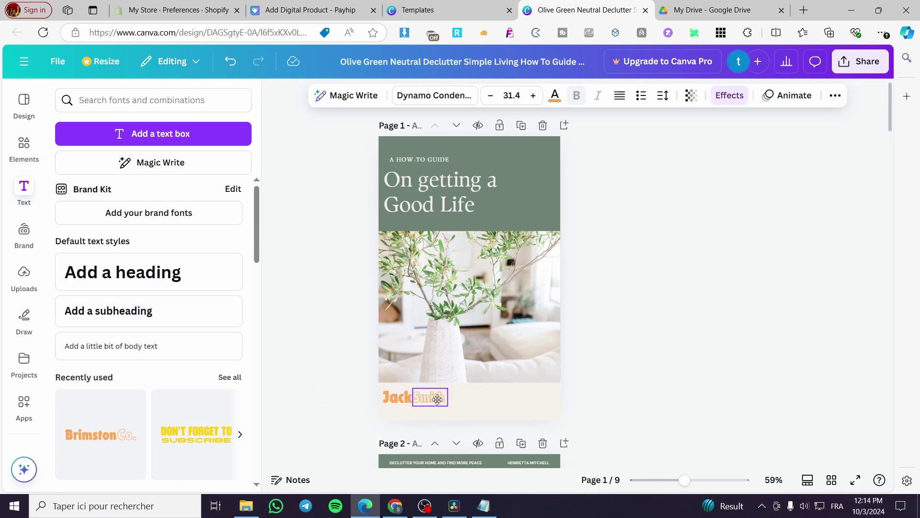
left_click(681, 387)
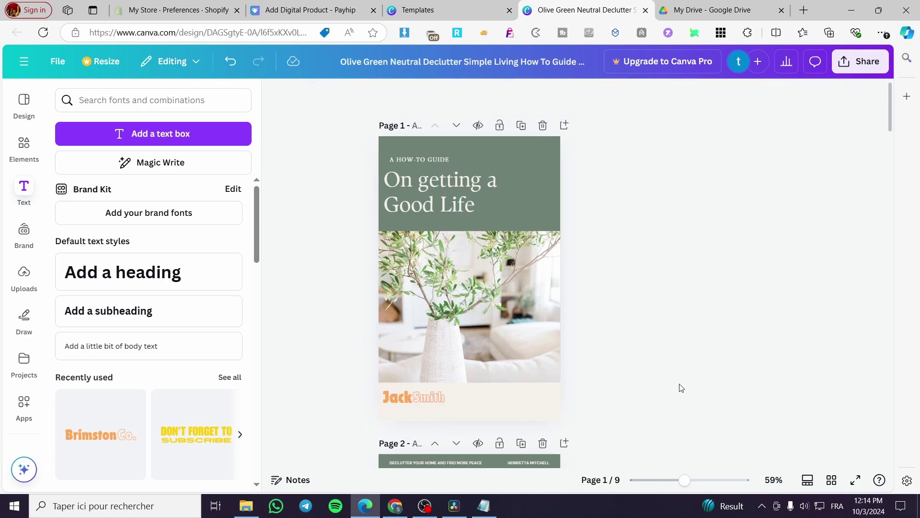
Nudge the author's last name vertically to line up with the first name in the cover's beige strip.
left_click(425, 397)
left_click_drag(424, 397, 425, 400)
left_click(654, 397)
left_click(433, 402)
left_click_drag(433, 402, 432, 398)
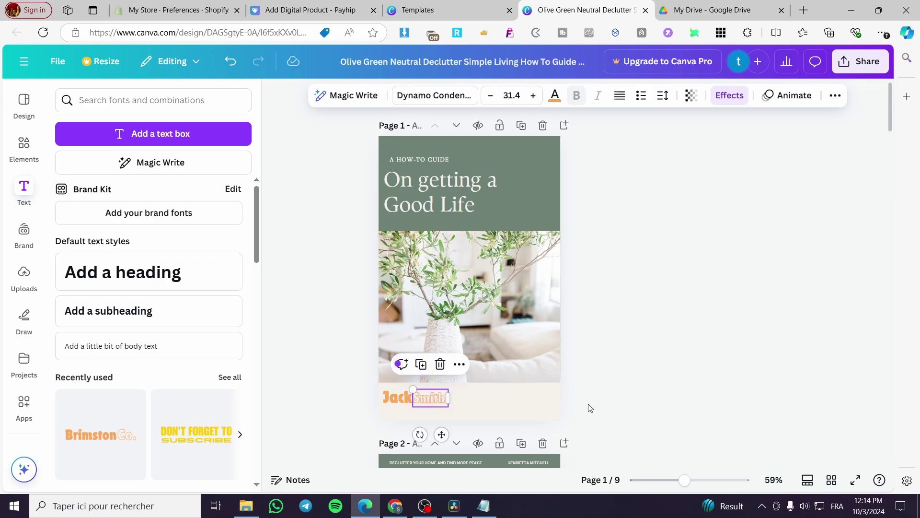
left_click(643, 403)
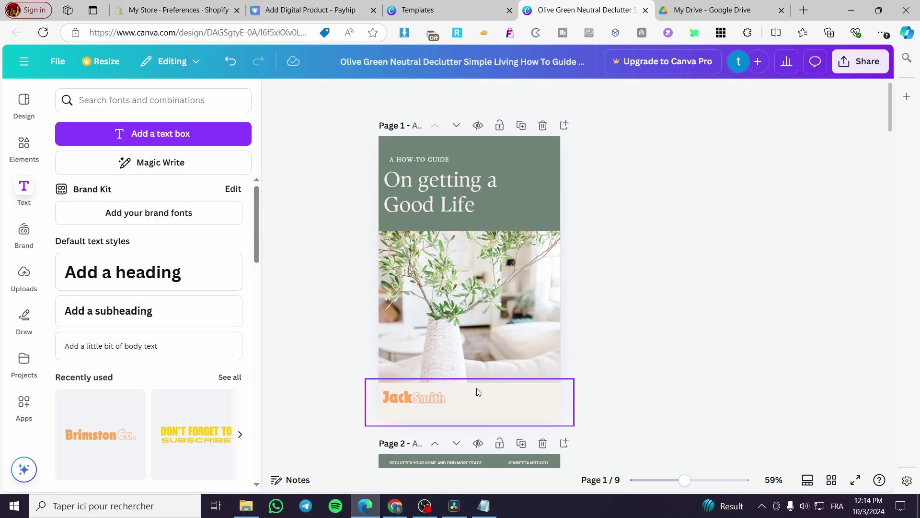
Recolor both parts of the author name on the cover with the olive green document color.
left_click(398, 397)
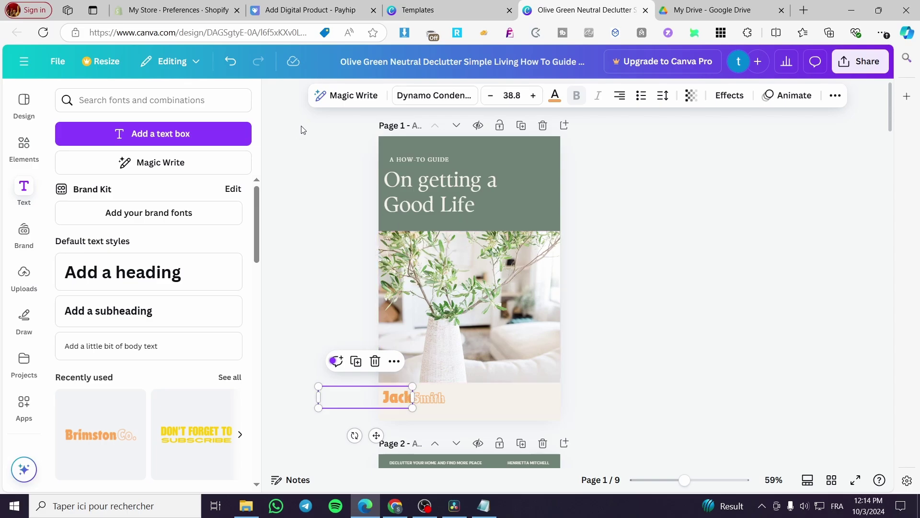
left_click(555, 95)
left_click(164, 191)
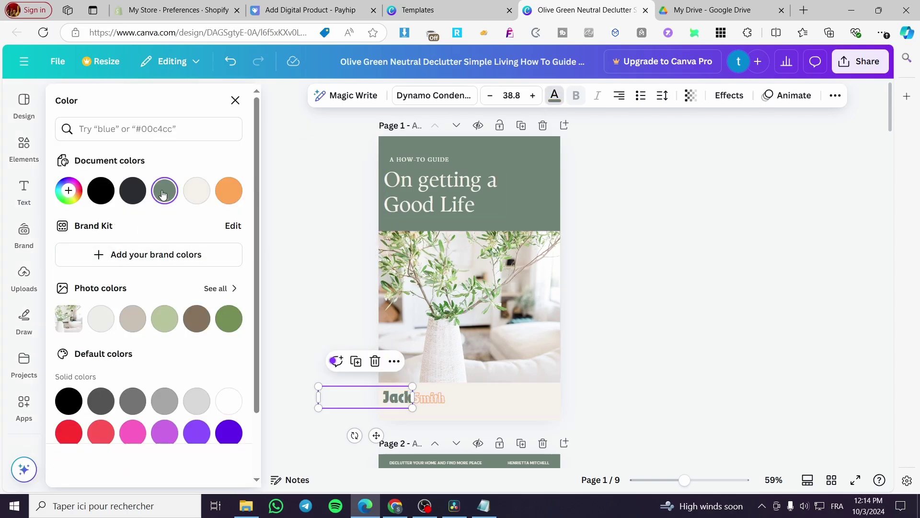
left_click(432, 390)
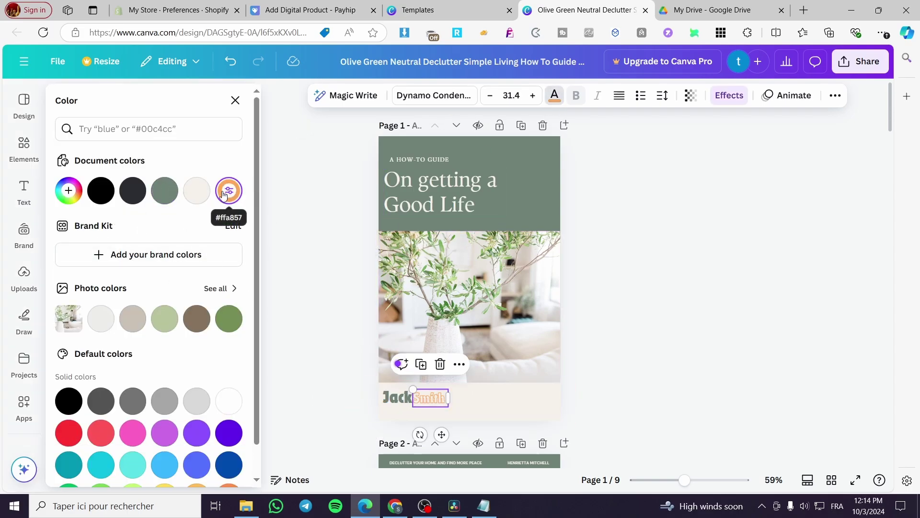
left_click(228, 191)
left_click(628, 375)
left_click(642, 359)
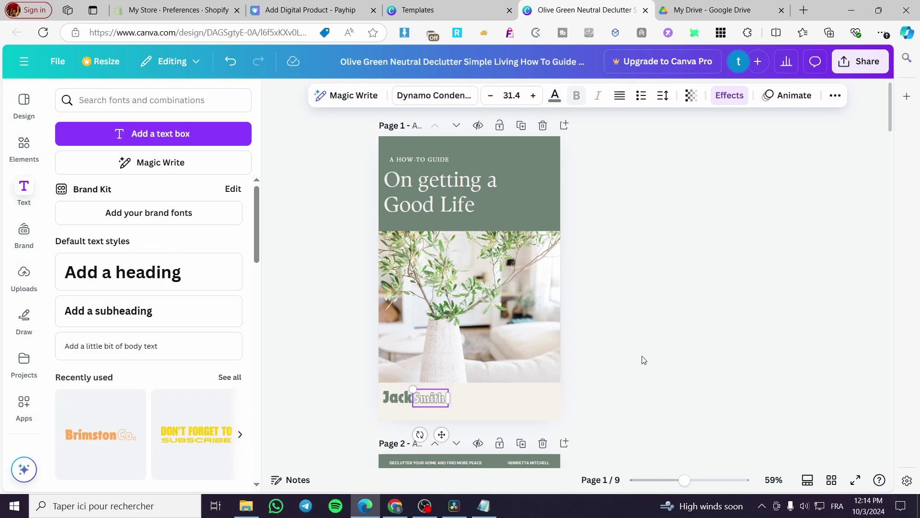
Delete the template author's name from the green header of the Table of Contents page.
scroll(717, 376, "down", 5)
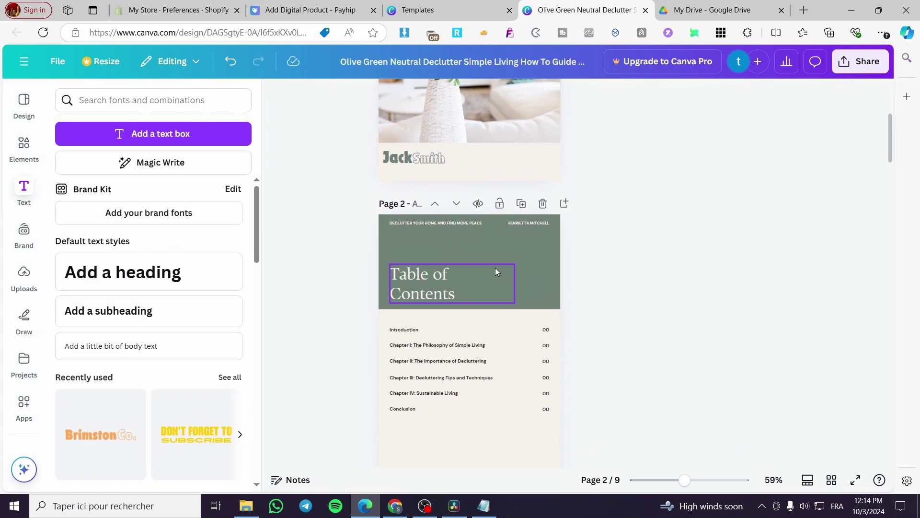
left_click(511, 225)
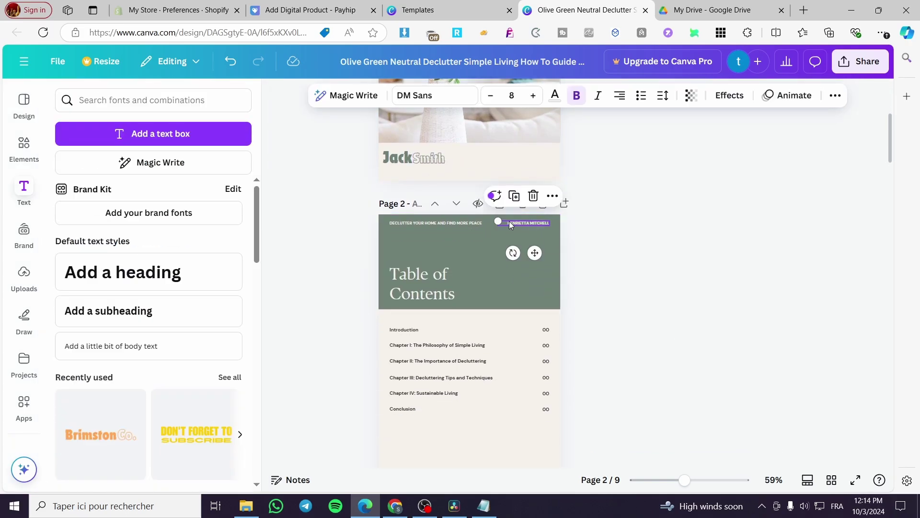
left_click(604, 217)
left_click(539, 224)
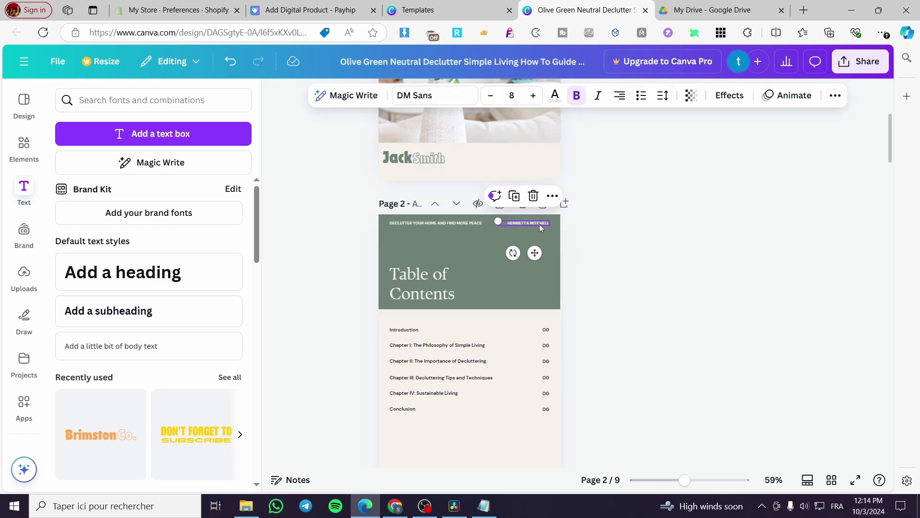
left_click(533, 196)
Group the first and last name of the author on the cover into one object.
left_click(429, 158)
left_click(396, 157, "shift")
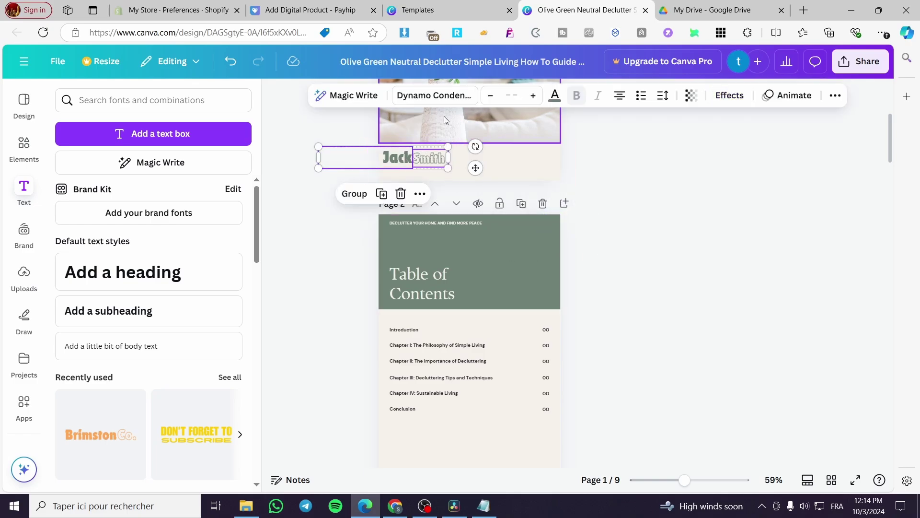
left_click(366, 194)
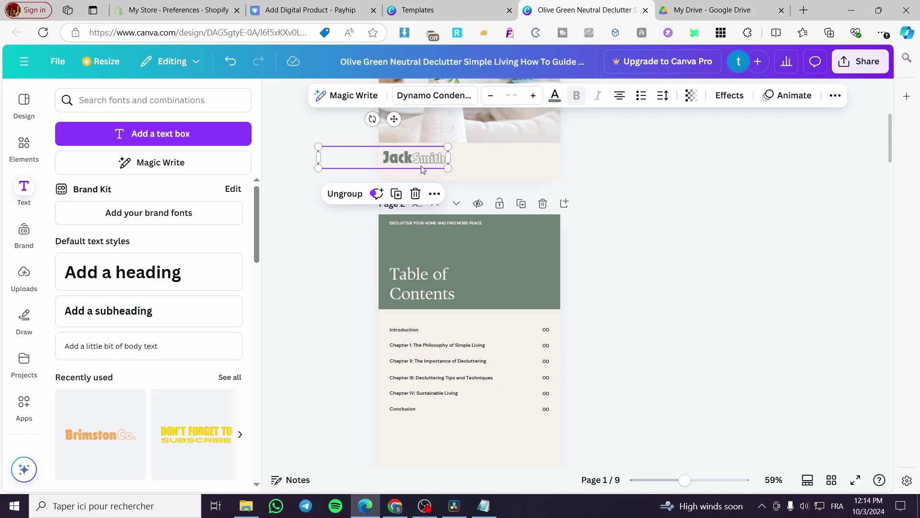
Paste a copy of the grouped author name onto the Table of Contents page and place it in the green header's upper right area.
left_click(543, 247)
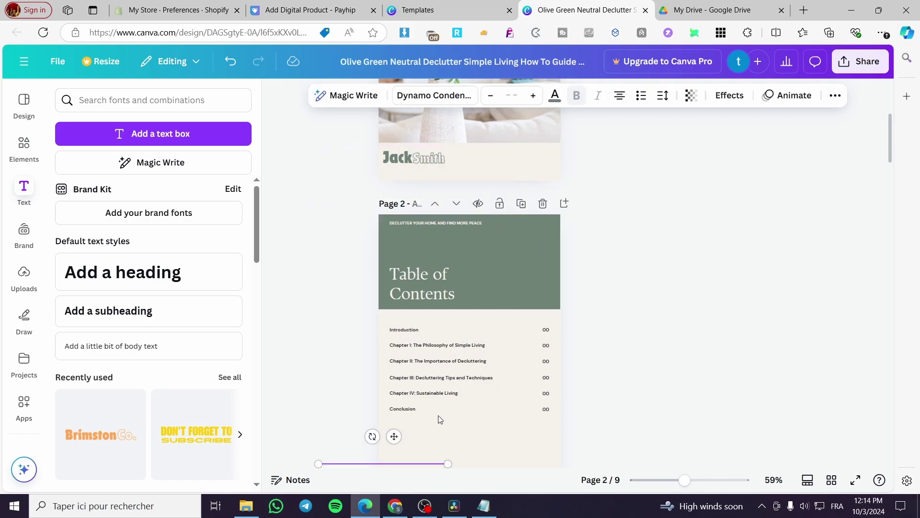
key("ctrl+v")
left_click_drag(447, 365, 519, 151)
scroll(526, 186, "up", 3)
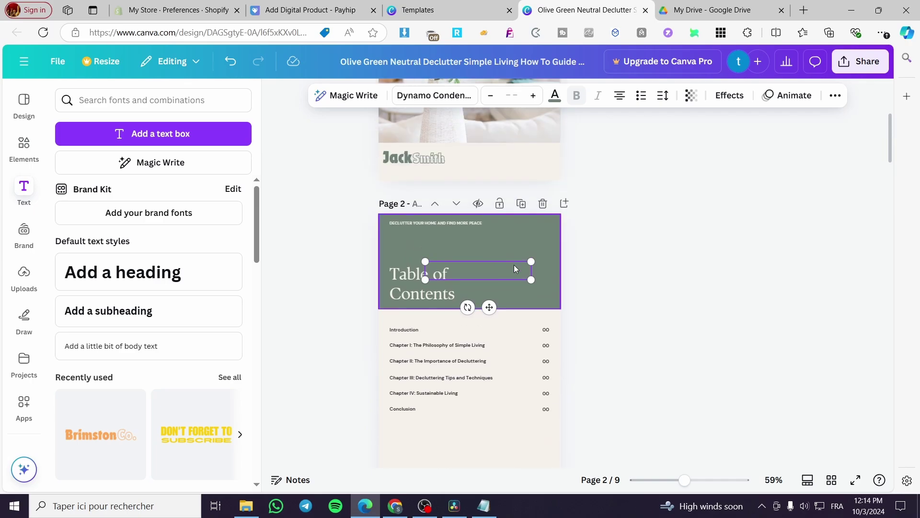
left_click_drag(513, 277, 545, 233)
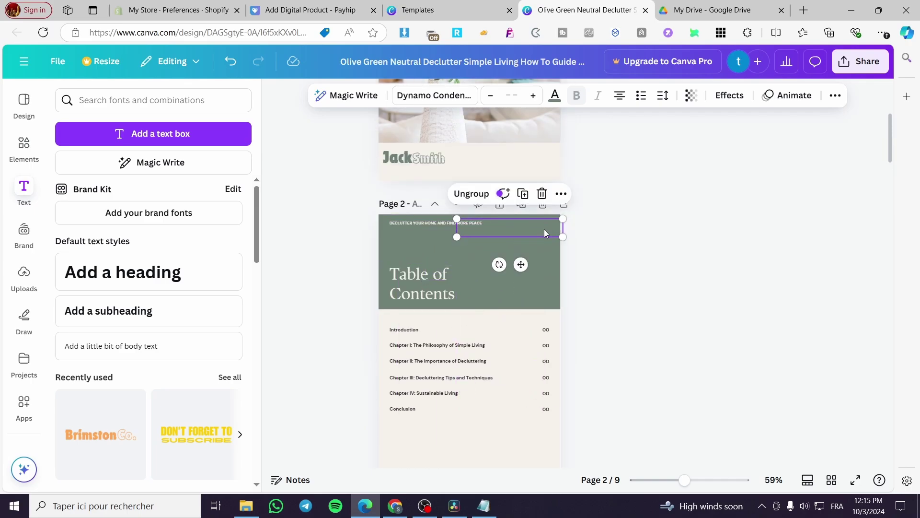
Recolor the copied author name light beige and shift it into the upper right corner of the Table of Contents header.
left_click(555, 95)
left_click(101, 318)
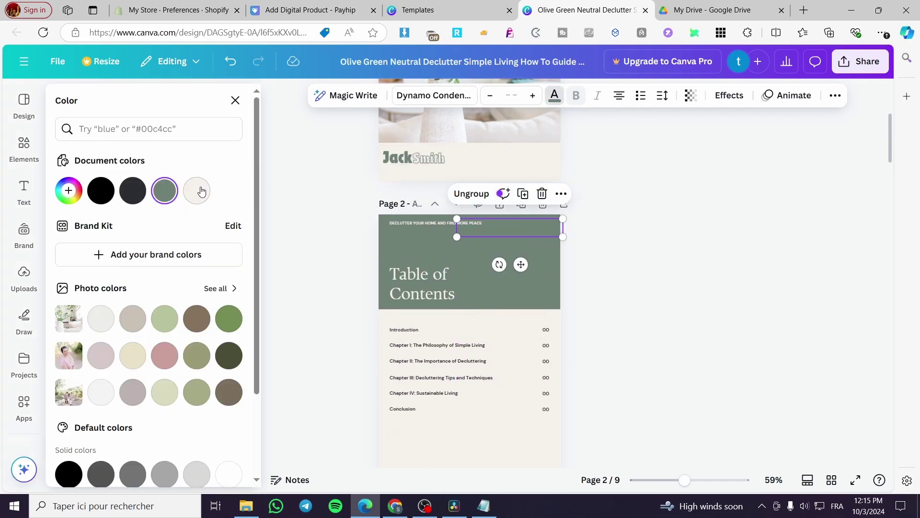
left_click(343, 251)
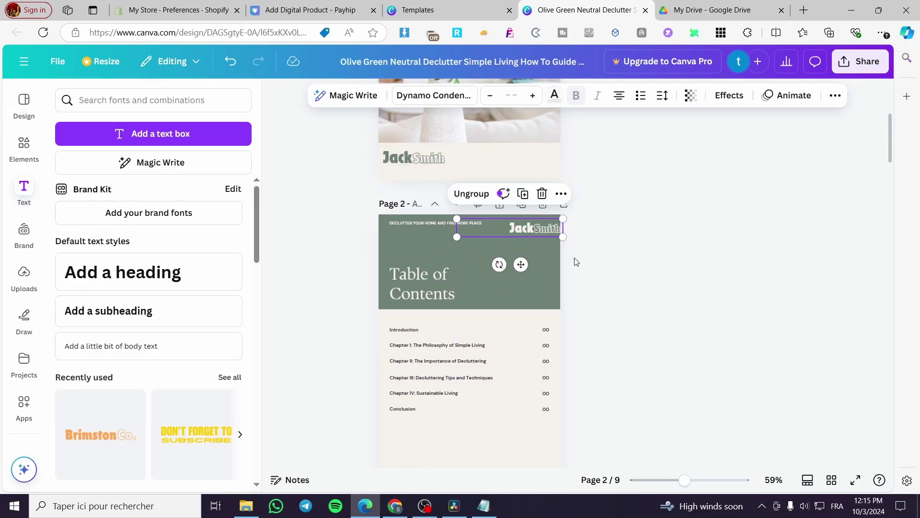
left_click(540, 224)
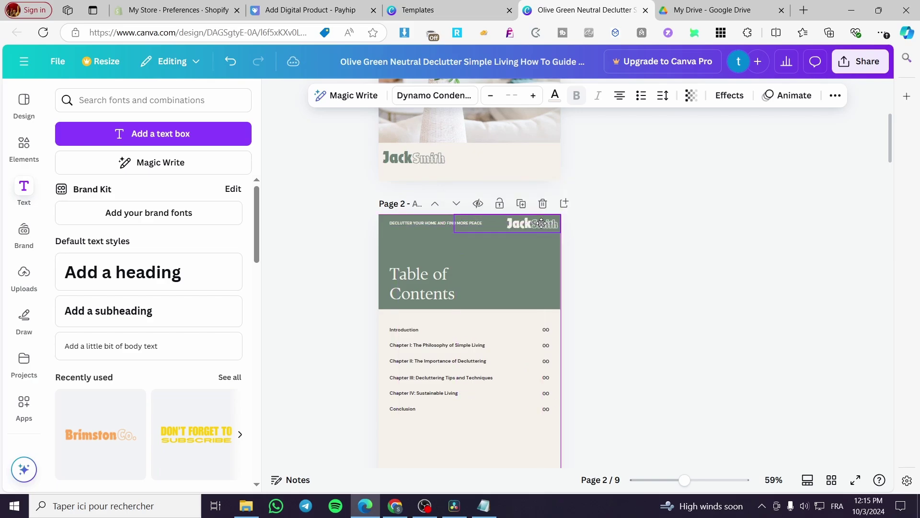
left_click(657, 243)
Delete the social media handle from the footer of the Table of Contents page.
scroll(561, 349, "down", 3)
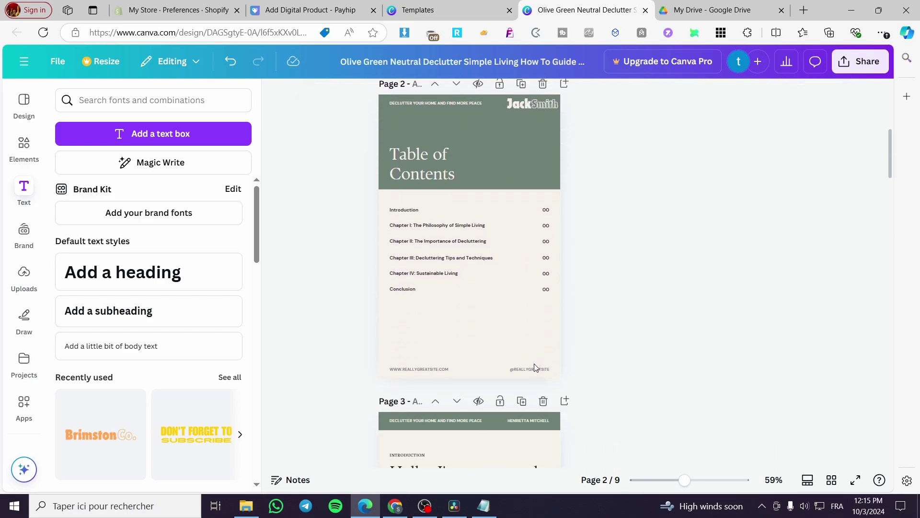
left_click(535, 367)
key("Delete")
scroll(474, 263, "up", 2)
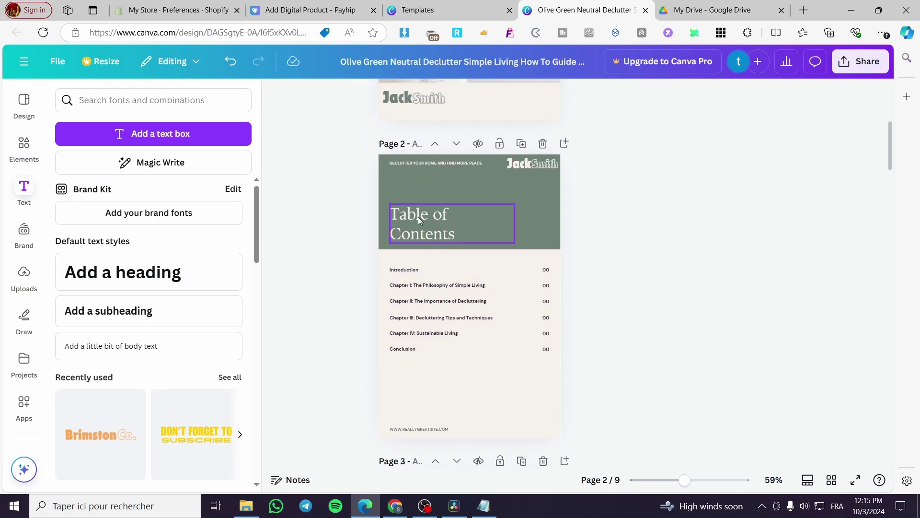
left_click(544, 270)
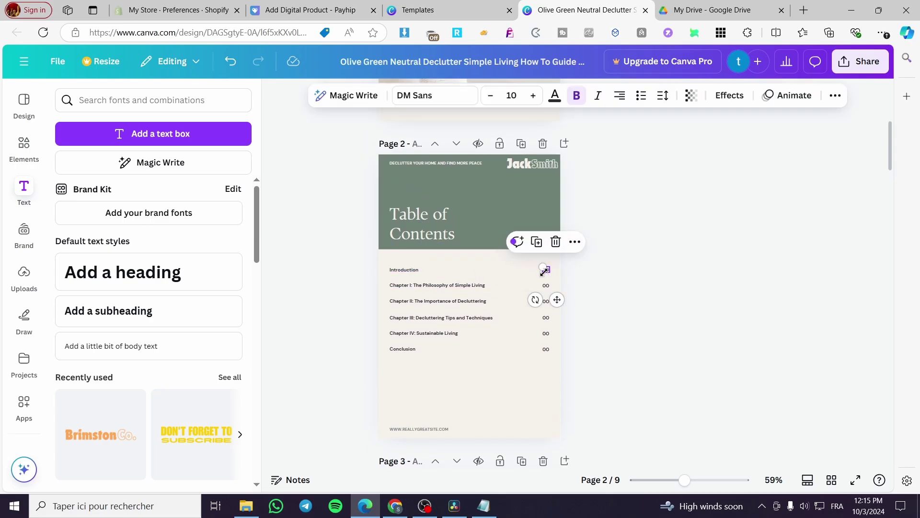
left_click(593, 282)
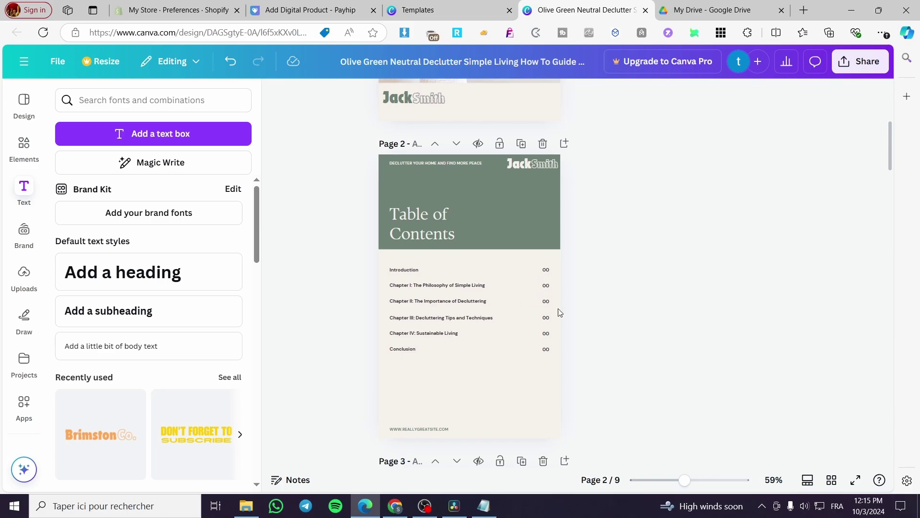
Clear both photos from their frames on the introduction page, page 3.
scroll(537, 330, "down", 3)
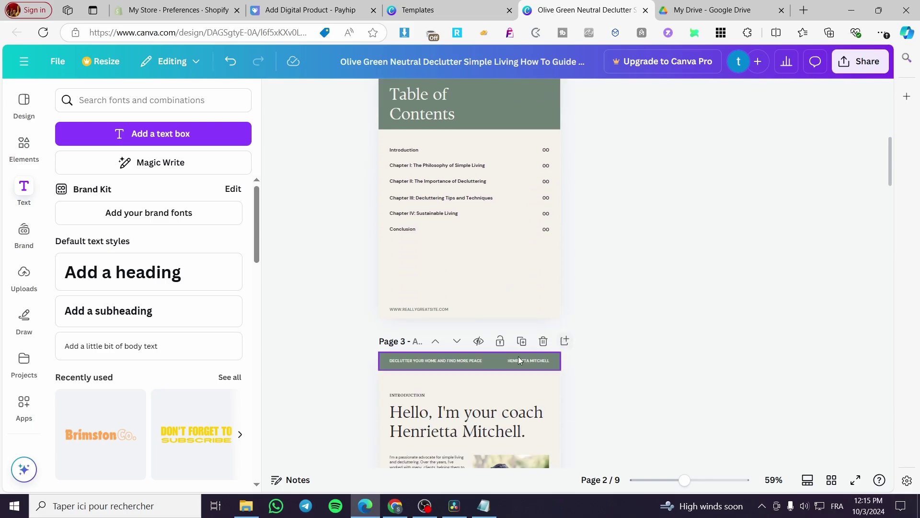
scroll(516, 325, "down", 4)
left_click(516, 321)
key("Delete")
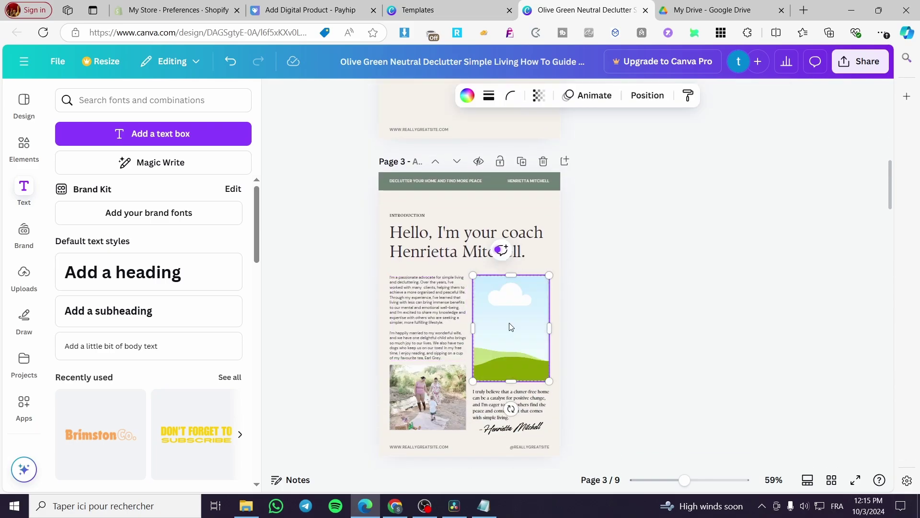
left_click(428, 397)
key("Delete")
Delete the handwritten signature and social media handle on page 3, and the handle in the footer of page 4.
scroll(539, 338, "down", 6)
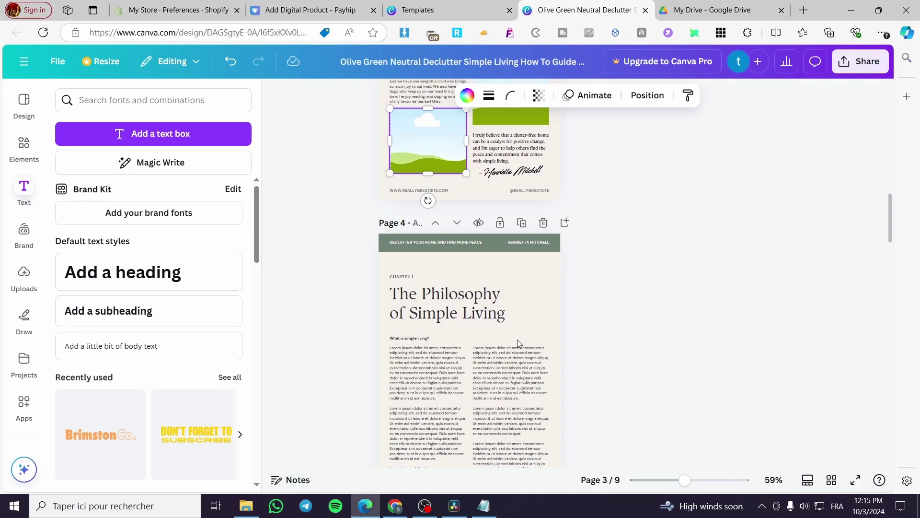
left_click(520, 128)
key("Escape")
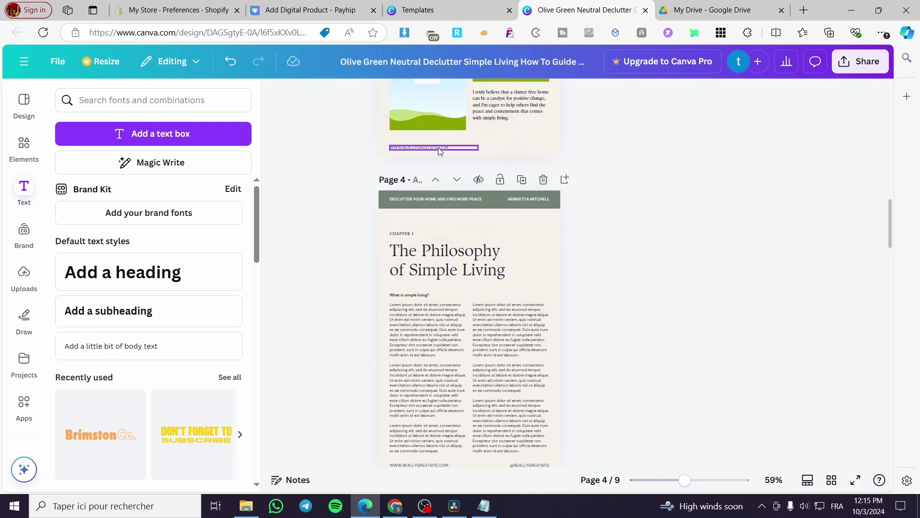
scroll(470, 323, "down", 2)
scroll(469, 322, "down", 1)
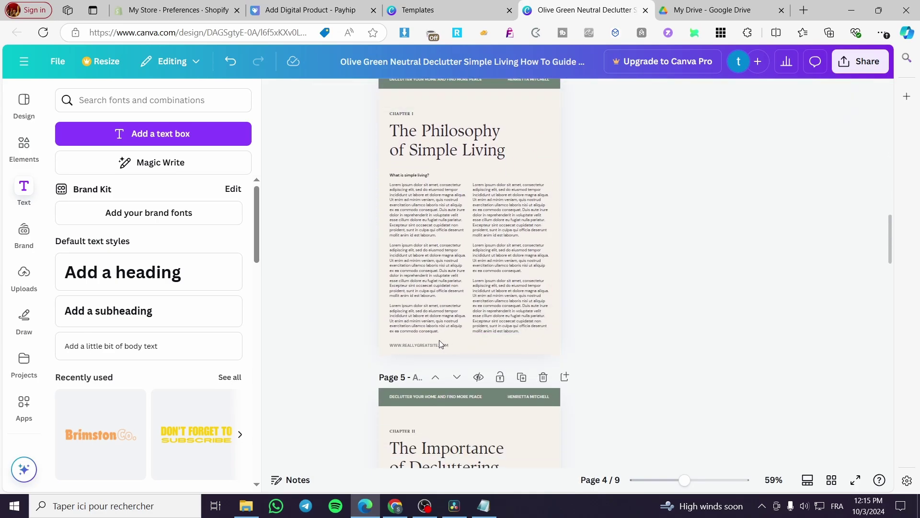
Clear both photos from their frames on page 5, "The Importance of Decluttering".
scroll(443, 354, "down", 4)
scroll(444, 360, "down", 2)
left_click(504, 213)
key("Delete")
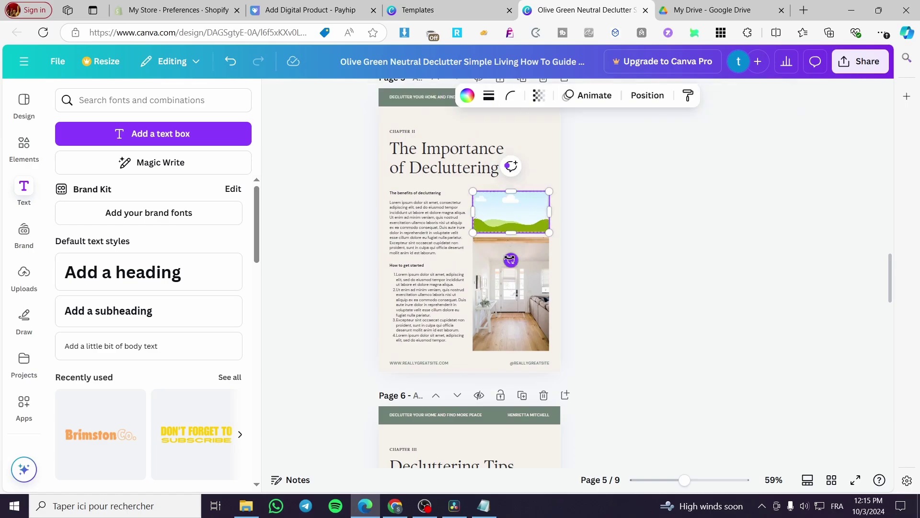
key("Delete")
left_click(502, 332)
key("Delete")
Download all 9 pages of the ebook as a PDF Standard file.
scroll(502, 330, "down", 4)
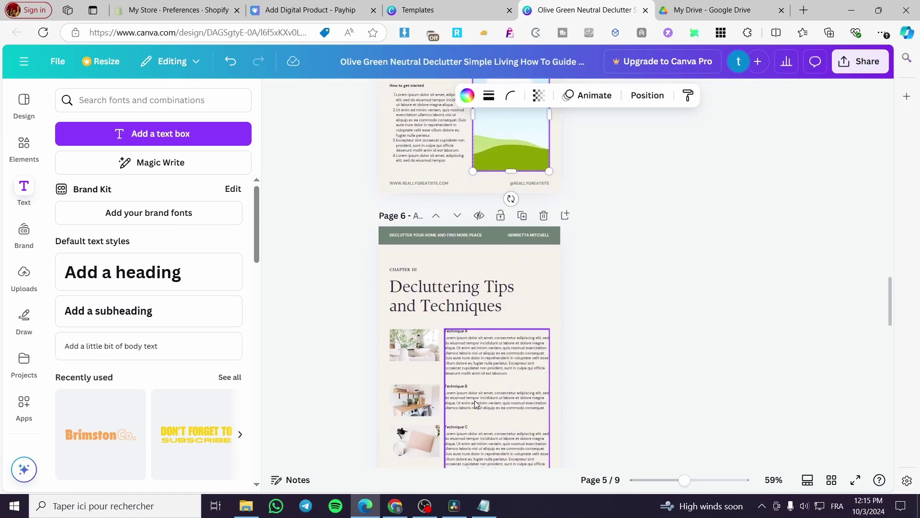
scroll(573, 367, "down", 8)
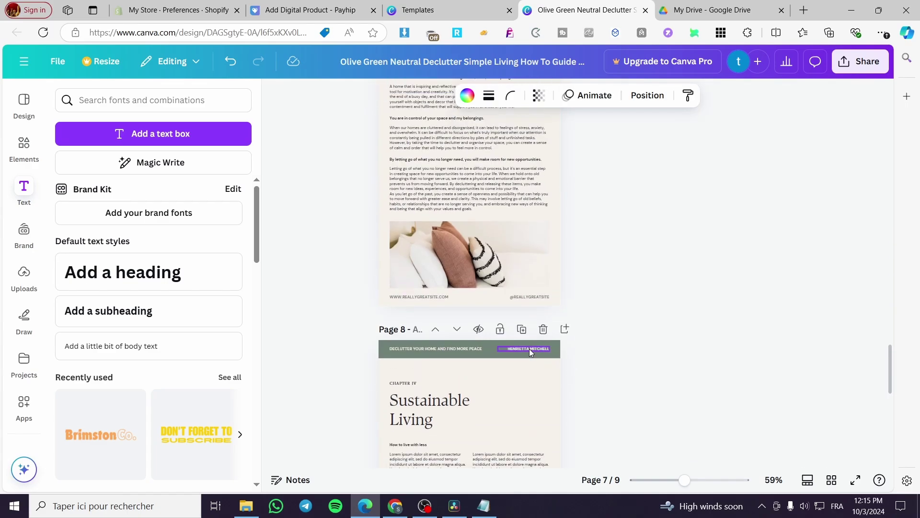
scroll(573, 364, "up", 15)
scroll(453, 295, "up", 20)
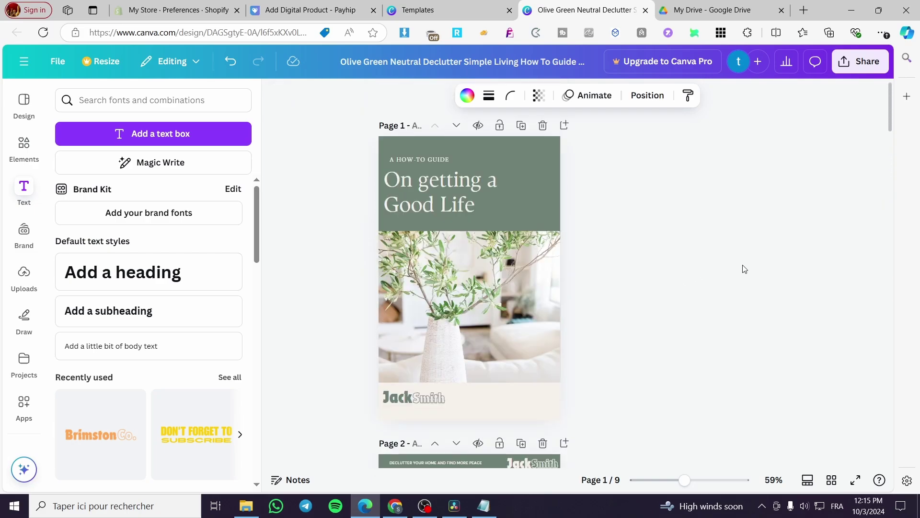
left_click(857, 67)
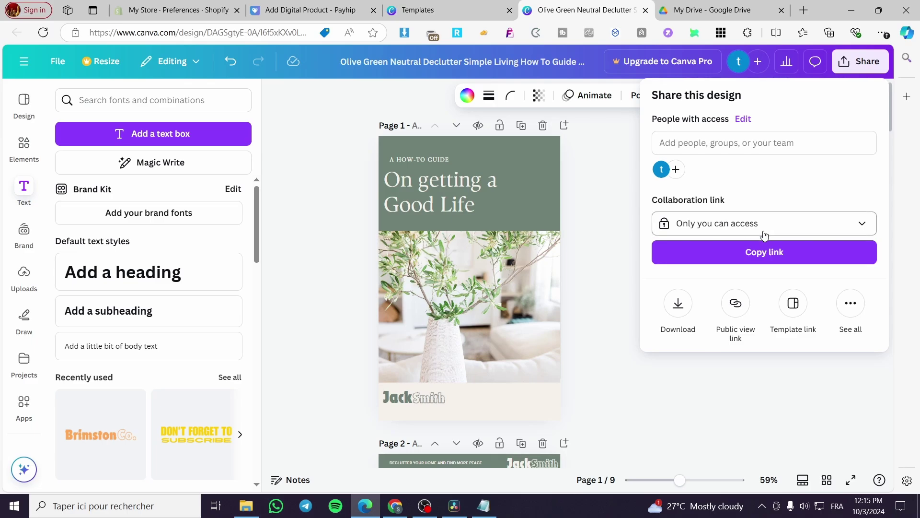
left_click(689, 303)
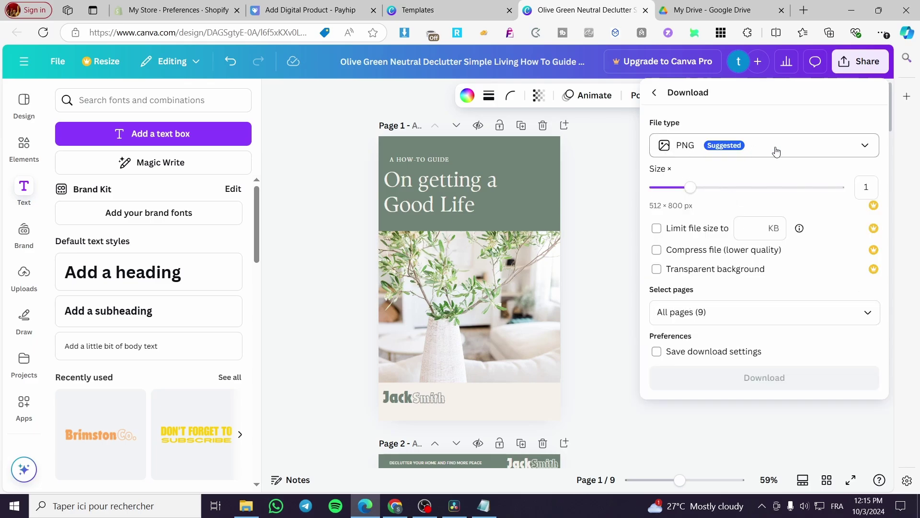
left_click(748, 146)
left_click(758, 259)
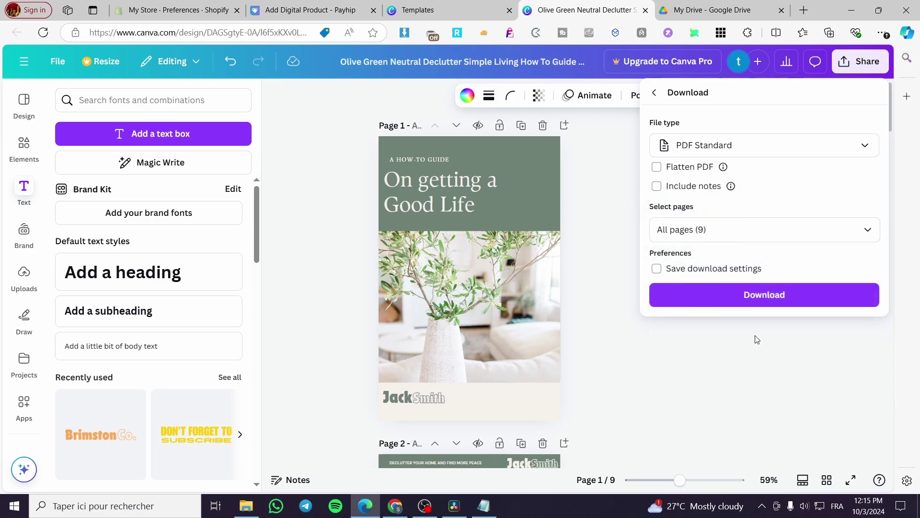
left_click(774, 298)
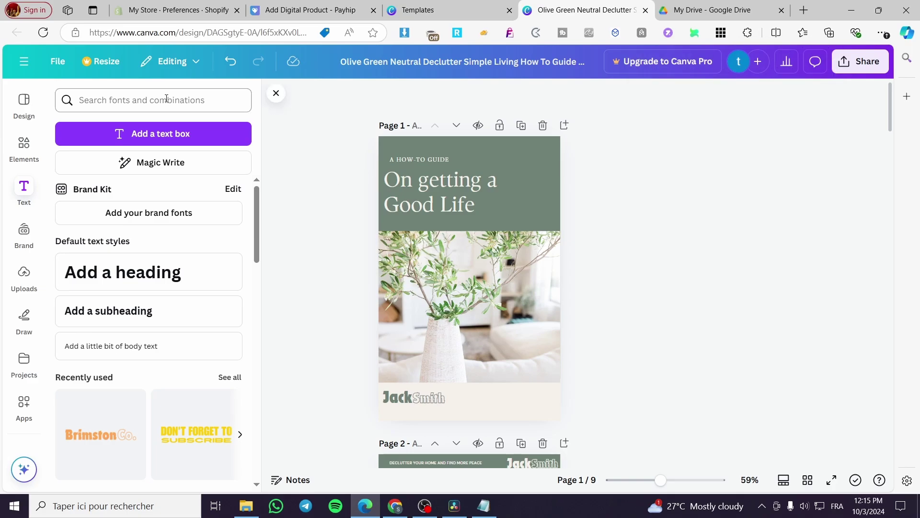
Open the Canva home page in a new browser tab and create a blank custom-size design of 1280 × 720 px.
left_click(24, 61)
right_click(60, 77)
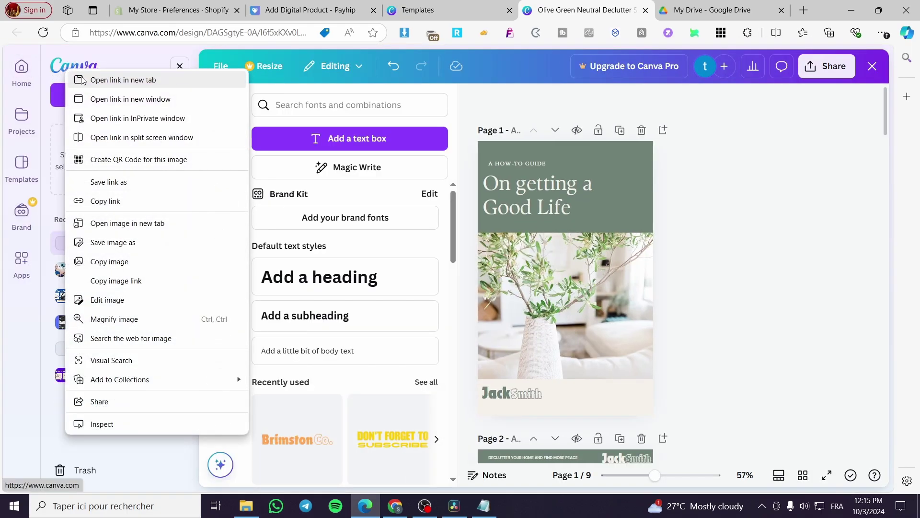
left_click(110, 80)
left_click(180, 66)
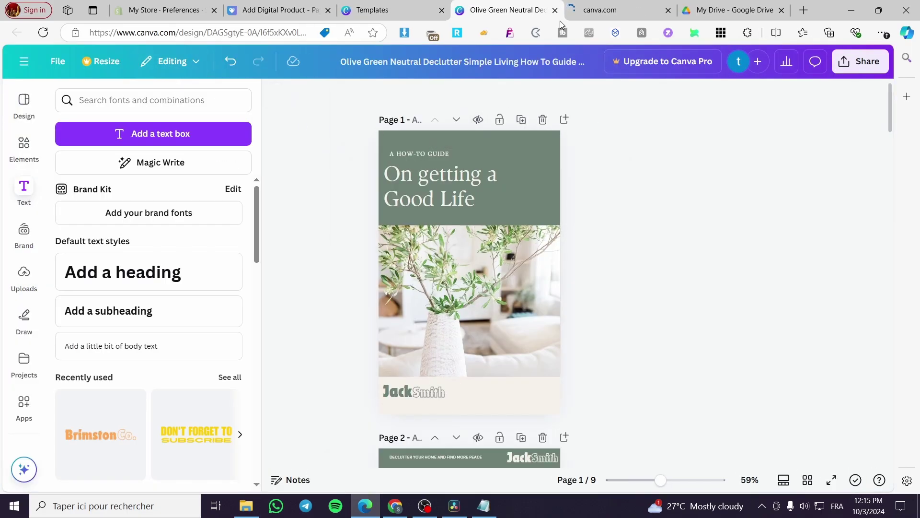
left_click(595, 5)
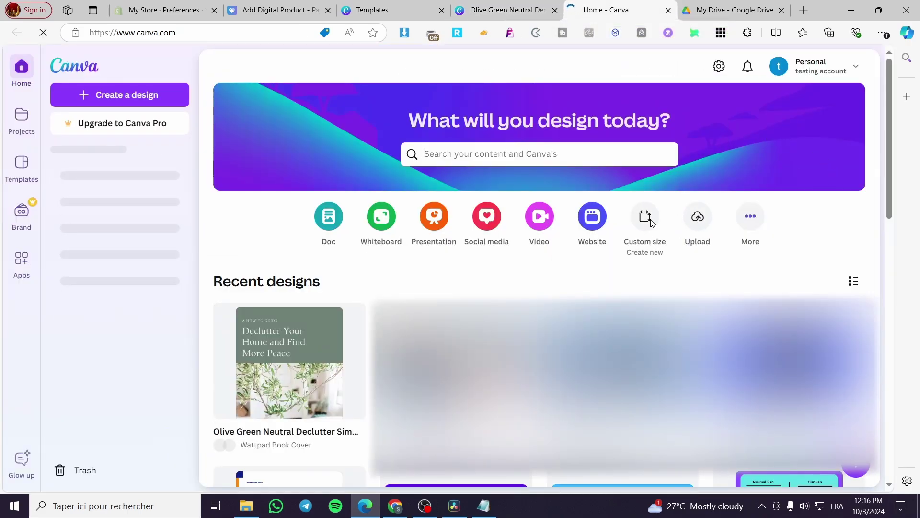
left_click(646, 218)
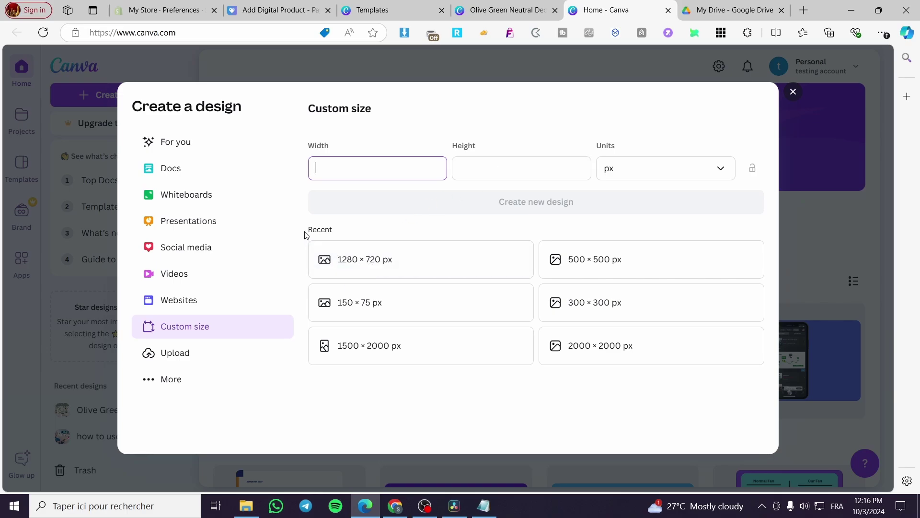
left_click(344, 260)
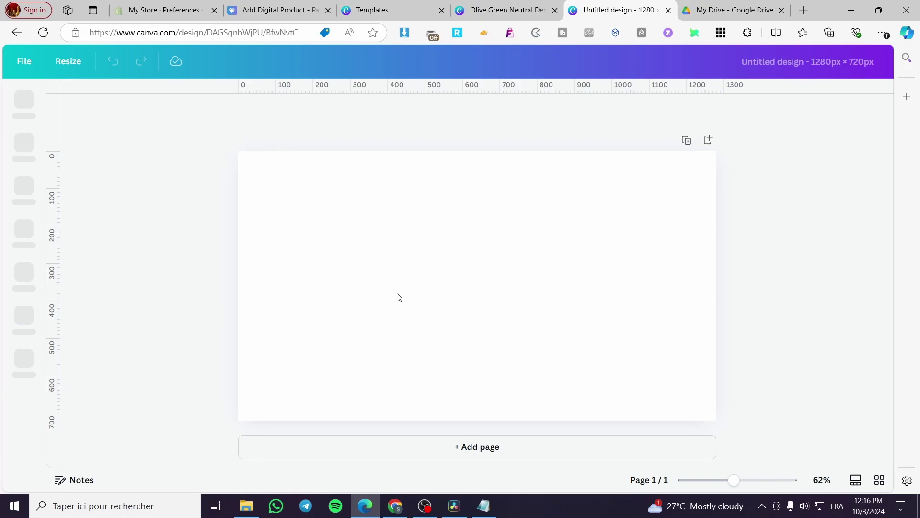
Return to the ebook design and get the hex code of the cover's green page background.
left_click(499, 9)
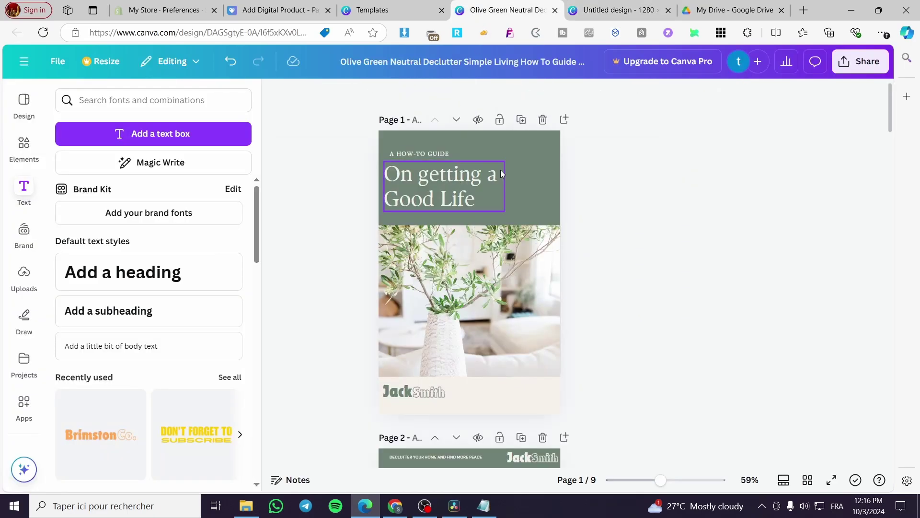
left_click(519, 160)
left_click(480, 95)
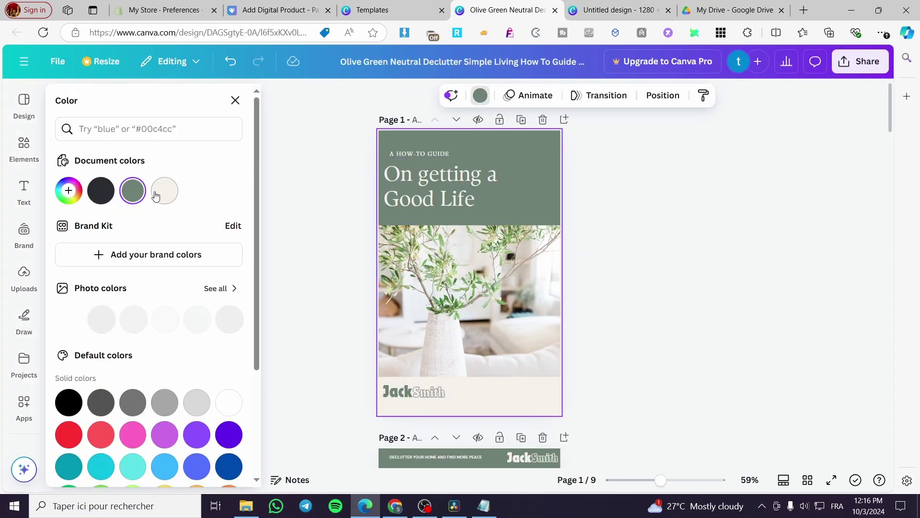
left_click(133, 190)
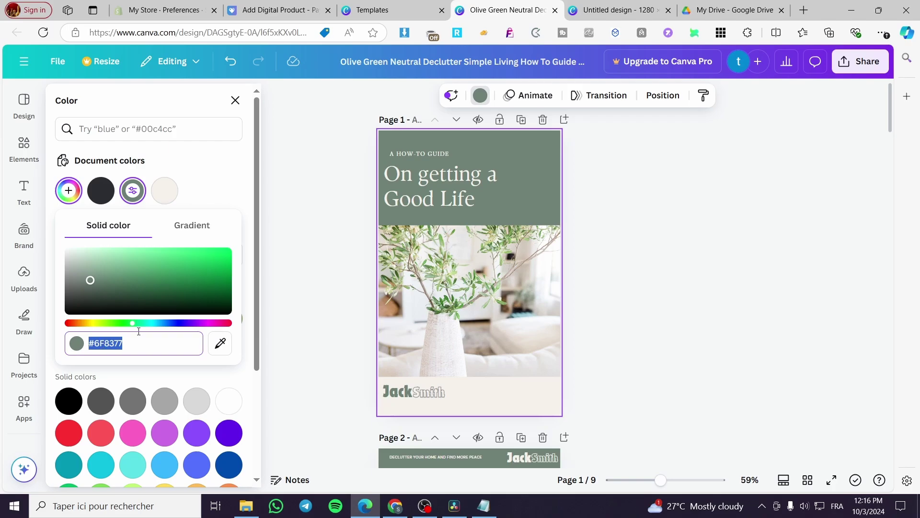
Switch to the blank 1280 × 720 px design and set its page background color to #6f8377.
left_click(587, 10)
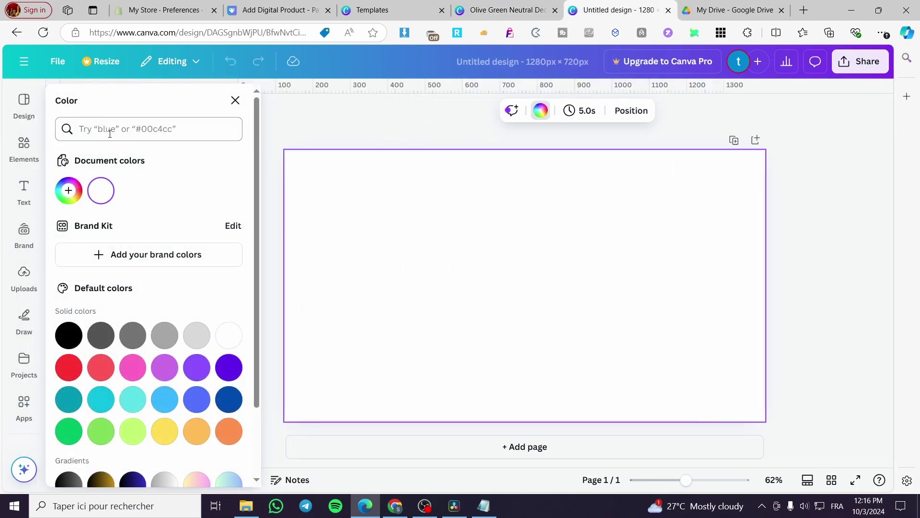
left_click(117, 130)
type("#6f8377")
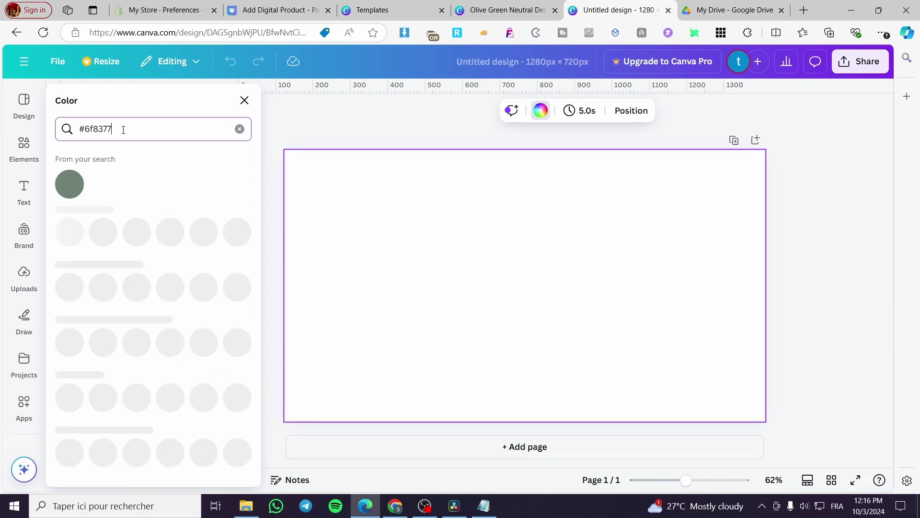
left_click(79, 182)
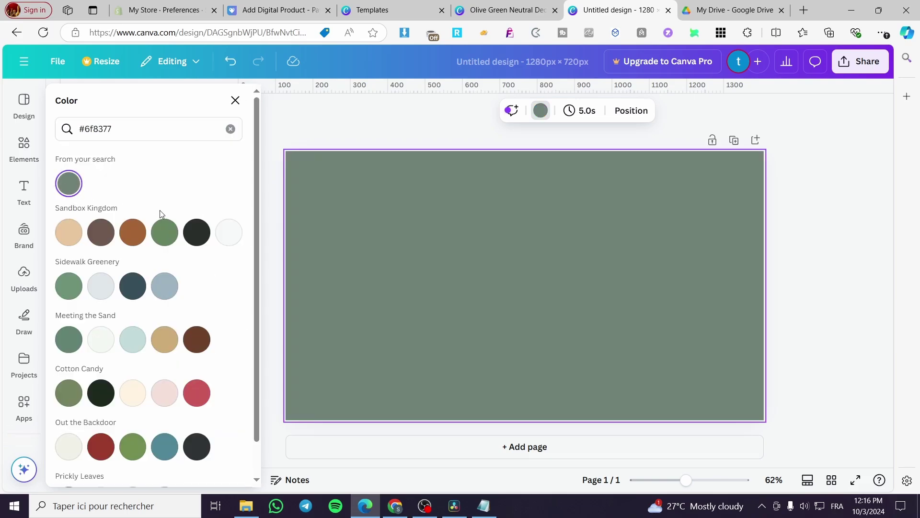
Copy the plant photo from the ebook cover and paste it into the 1280 × 720 px design.
left_click(496, 5)
left_click(490, 263)
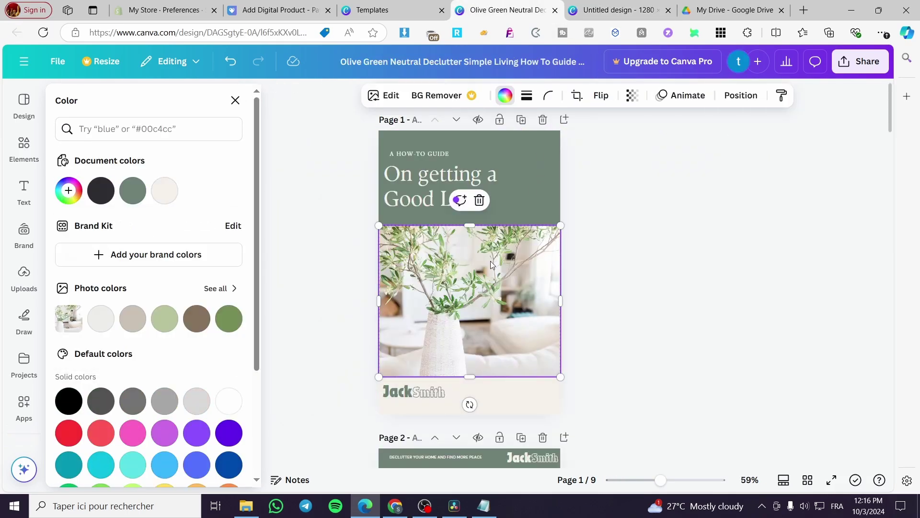
left_click(607, 9)
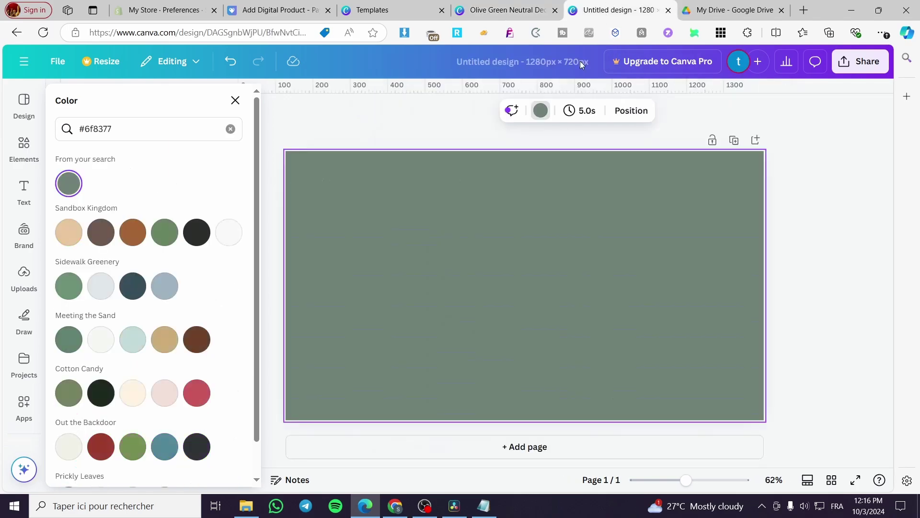
key("ctrl+v")
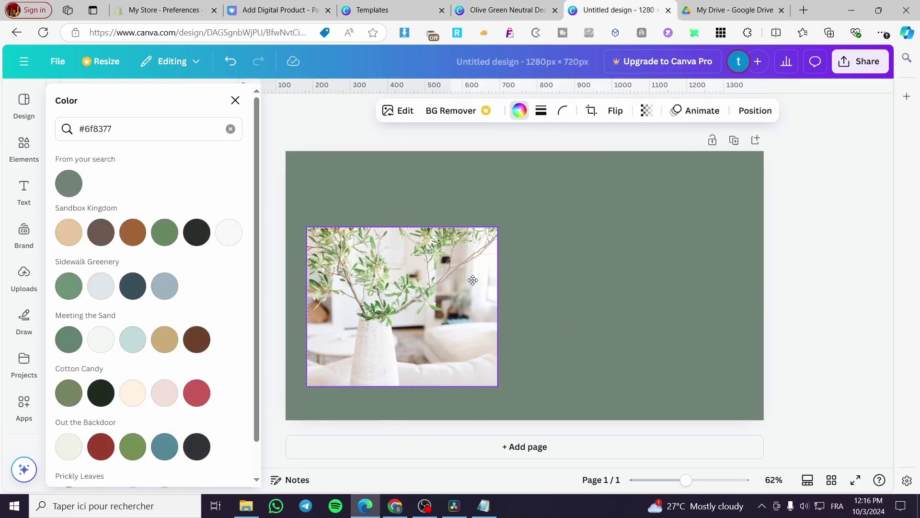
Extend the pasted plant photo to the page's right and bottom edges.
left_click(529, 8)
left_click(596, 5)
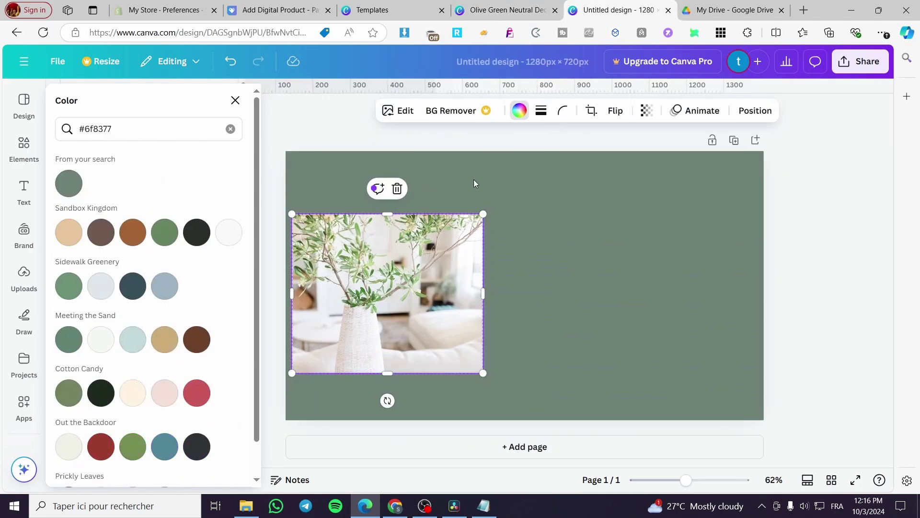
left_click_drag(484, 295, 764, 298)
left_click_drag(532, 374, 528, 420)
Group the ebook cover's "A how-to guide" line with its title and copy the group into the 1280 × 720 px design.
left_click(495, 5)
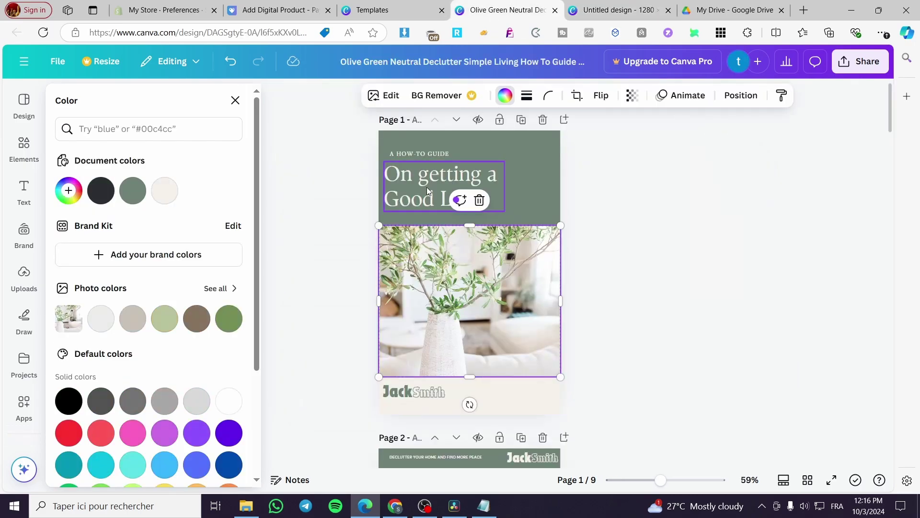
left_click(415, 151)
left_click(412, 178, "shift")
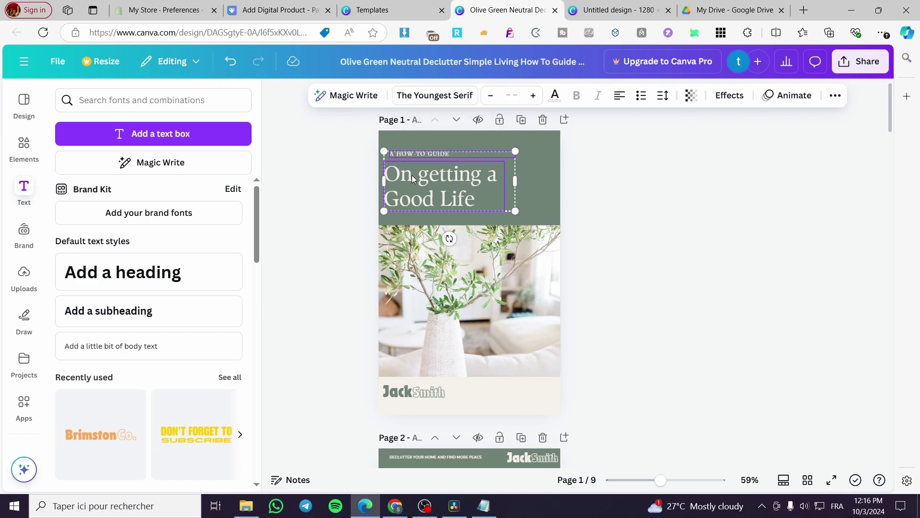
key("ctrl+g")
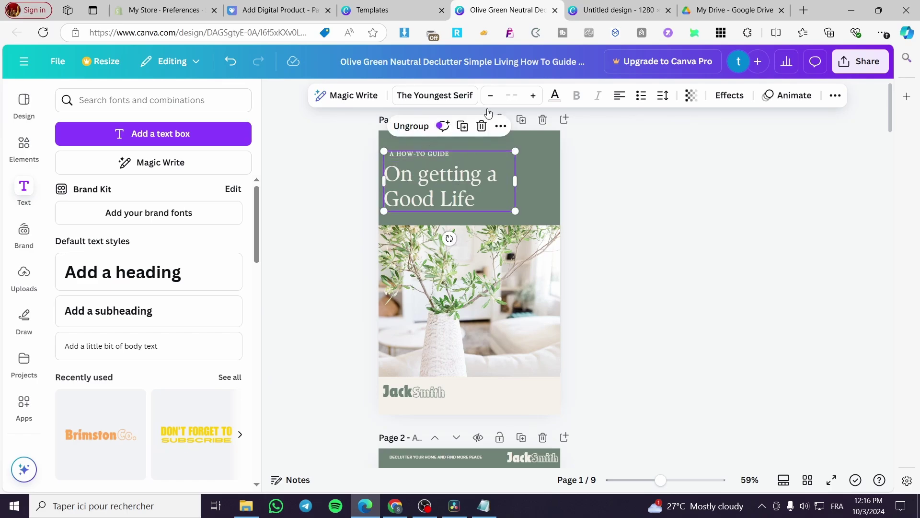
left_click(599, 13)
key("ctrl+v")
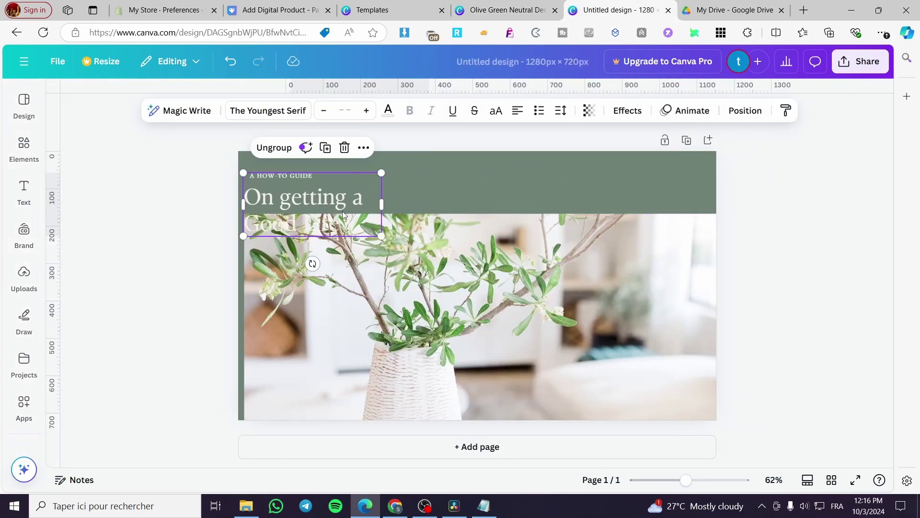
Lower the photo's top edge, extend it to the page's left edge, and fit the title group into the green band above.
left_click(443, 220)
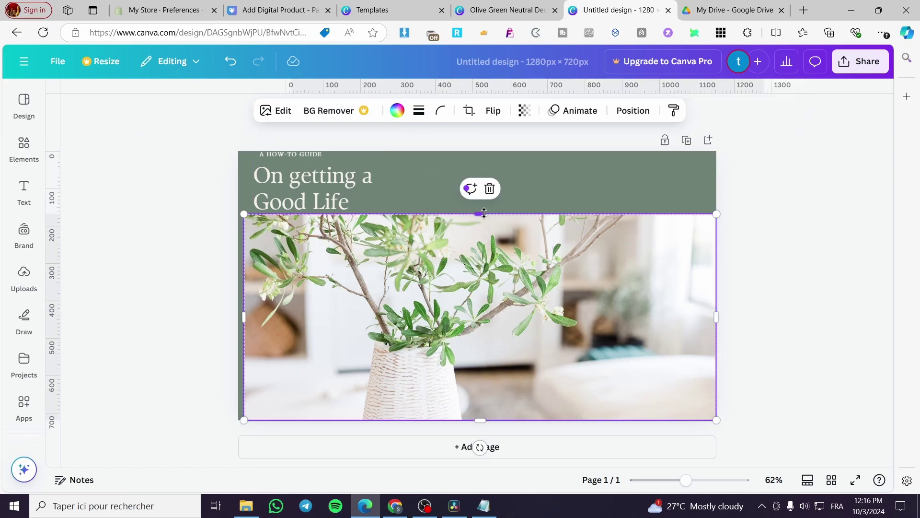
left_click_drag(481, 215, 480, 224)
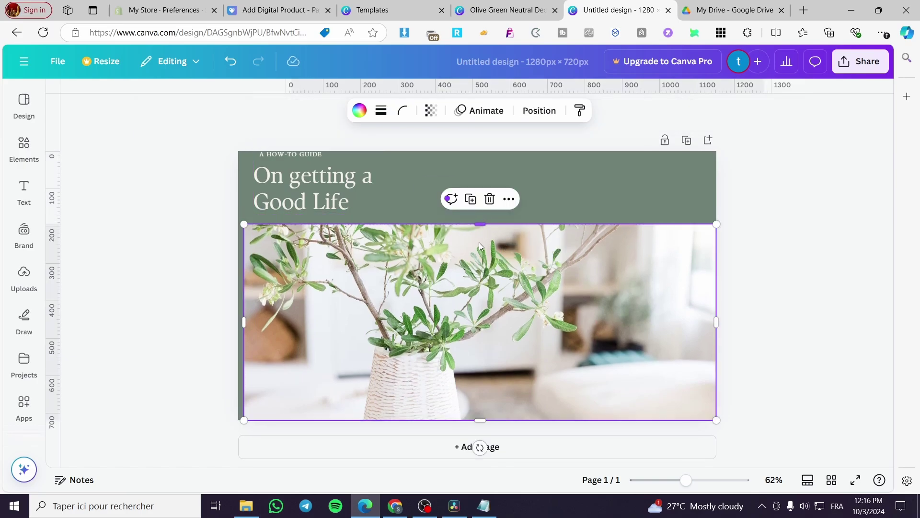
left_click_drag(242, 321, 238, 321)
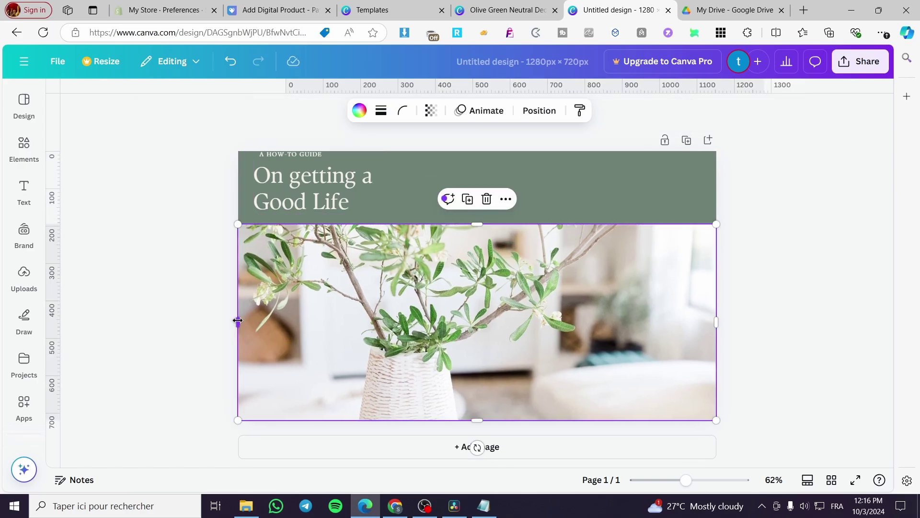
left_click_drag(301, 178, 292, 188)
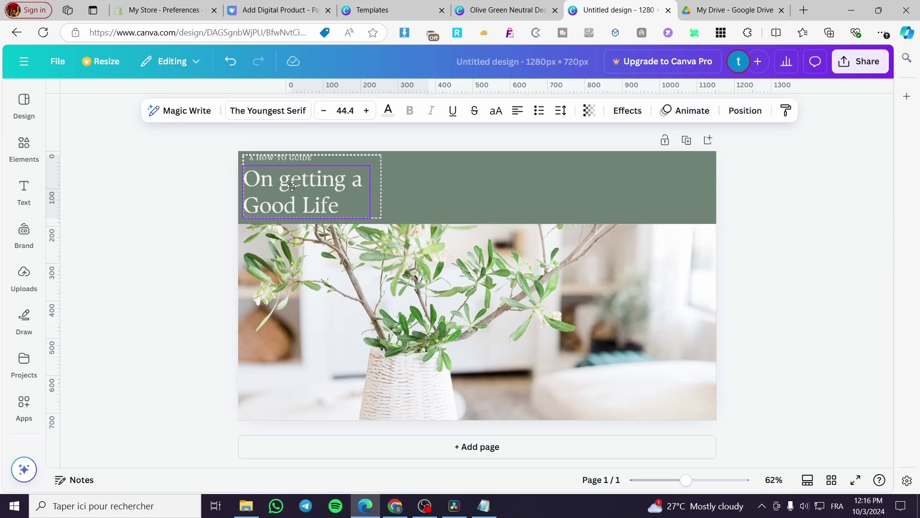
Copy the author name logo from the ebook cover into the 1280 × 720 px design and place it at the photo's lower left.
left_click(503, 10)
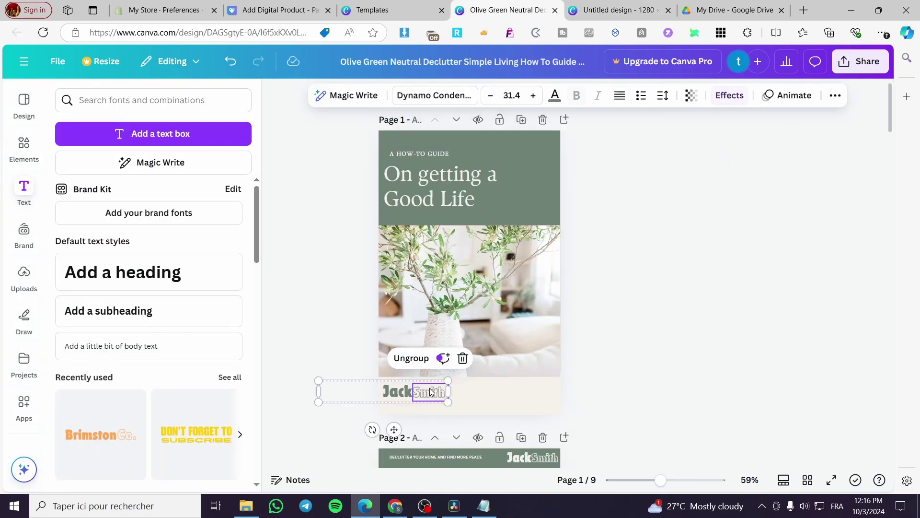
left_click(424, 392)
left_click(616, 11)
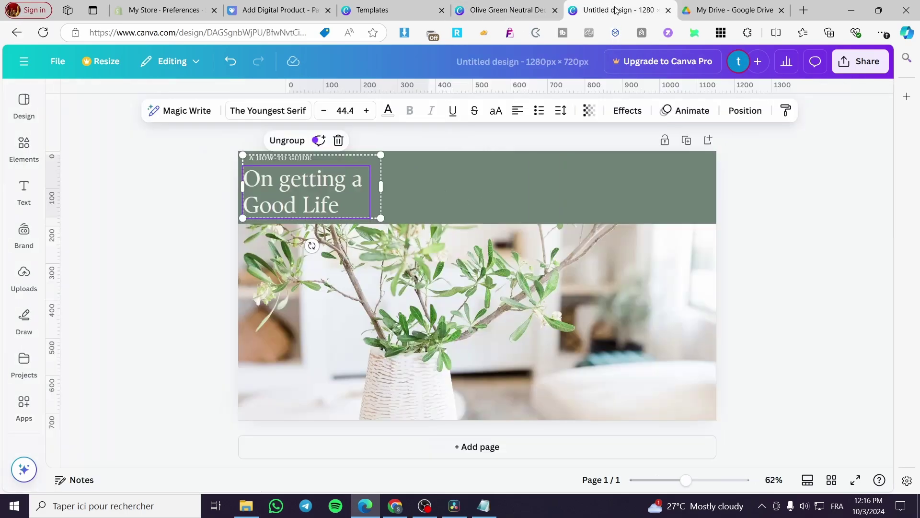
key("ctrl+v")
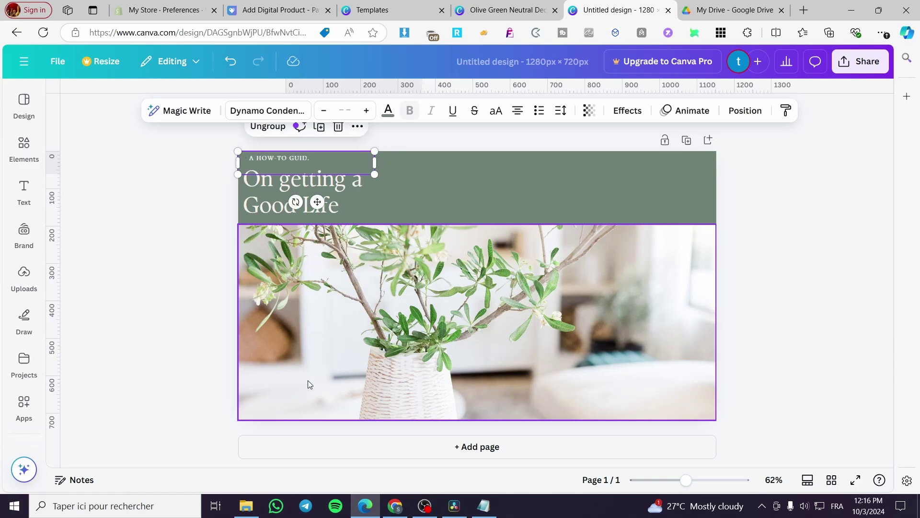
left_click_drag(329, 166, 278, 406)
Raise the photo's bottom edge to leave a narrow strip beneath it, and move the author name up onto the photo.
left_click(467, 415)
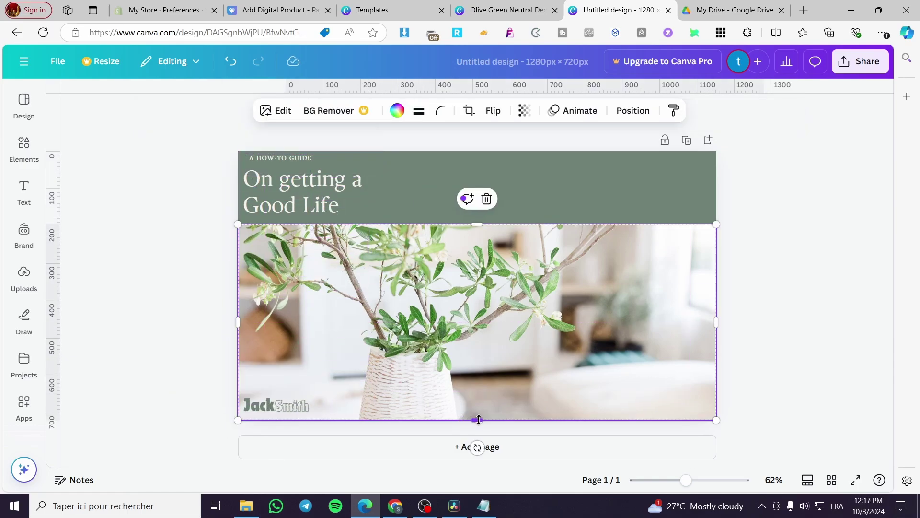
left_click_drag(477, 419, 479, 406)
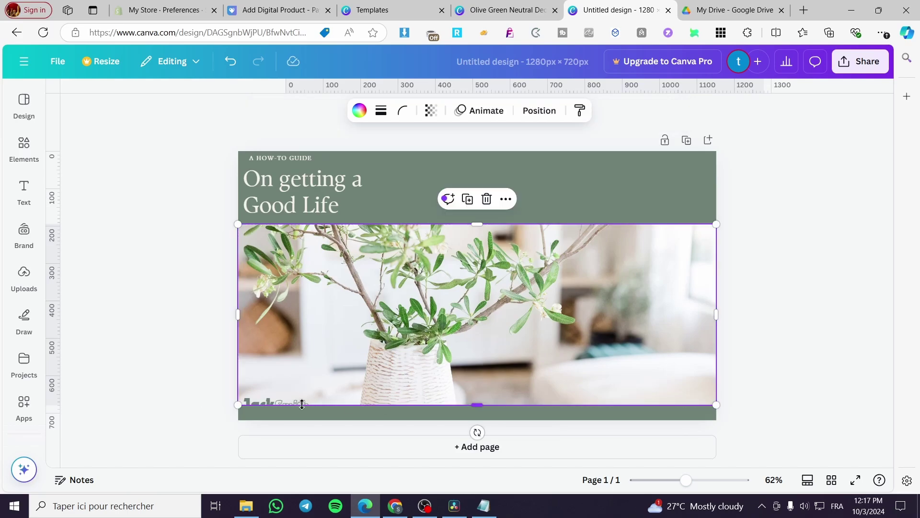
left_click_drag(263, 397, 276, 355)
left_click(265, 400)
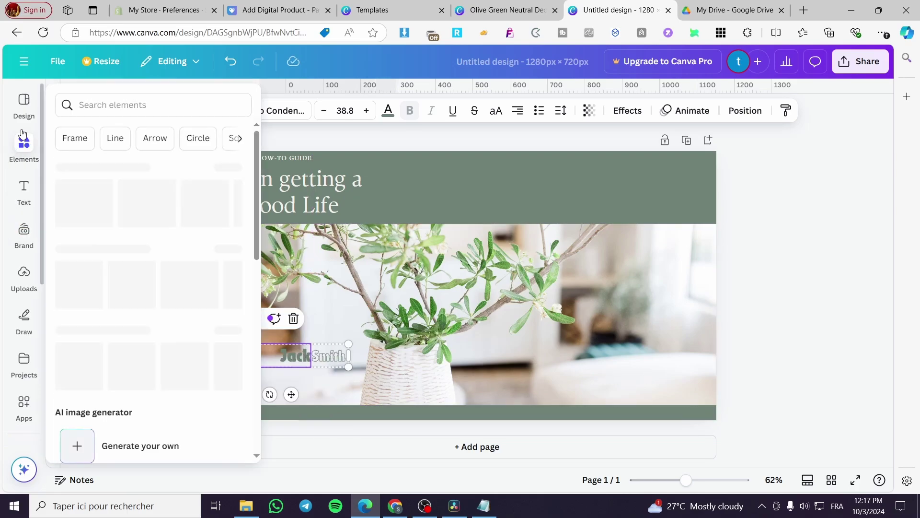
Add a square shape and stretch it into a full-width rectangle starting at the photo's bottom edge.
left_click(23, 103)
left_click(25, 158)
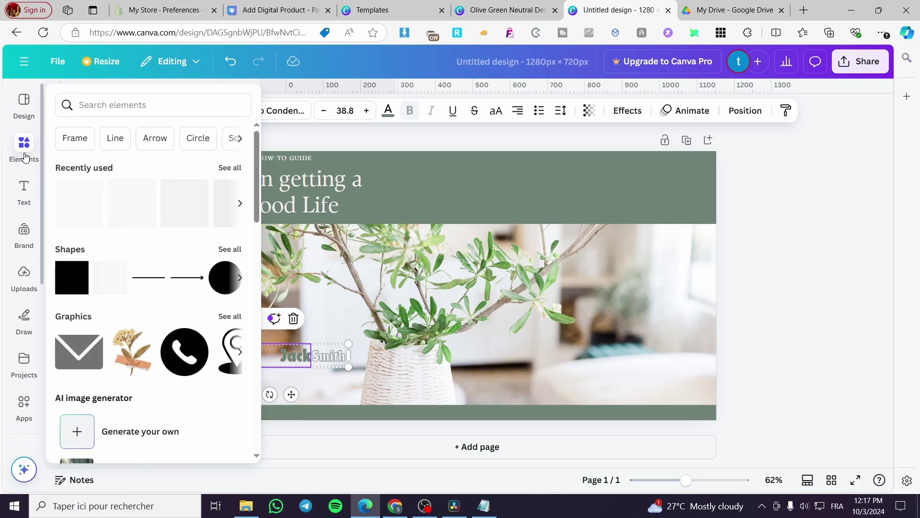
left_click(66, 280)
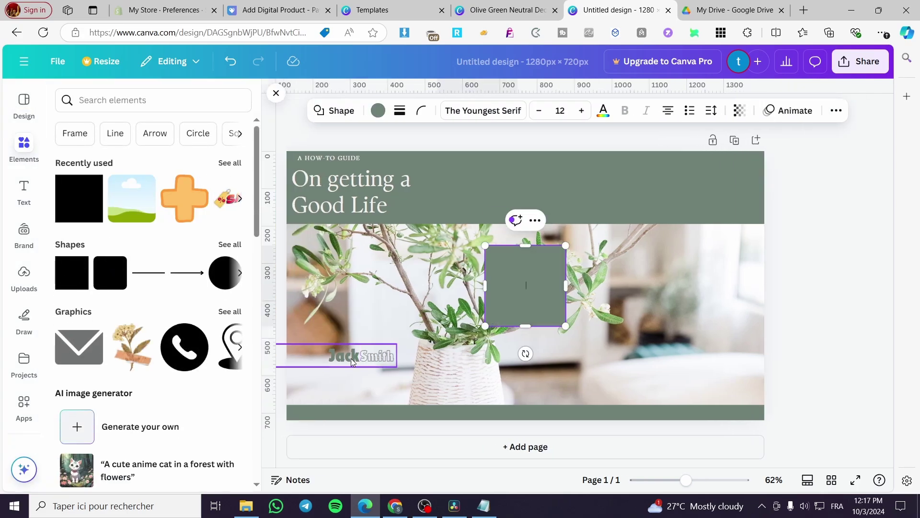
left_click_drag(533, 306, 762, 454)
Return to the ebook design and copy the hex code of the cream band at the bottom of the cover.
left_click(503, 9)
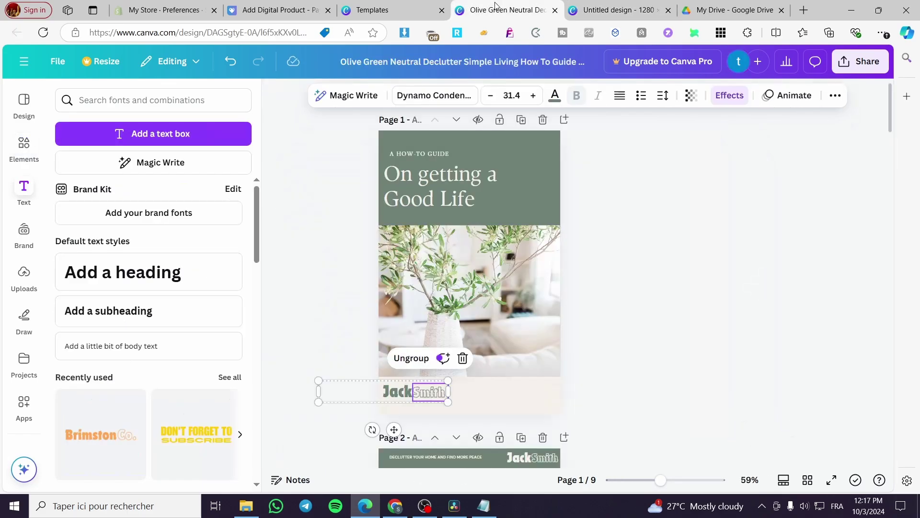
left_click(529, 396)
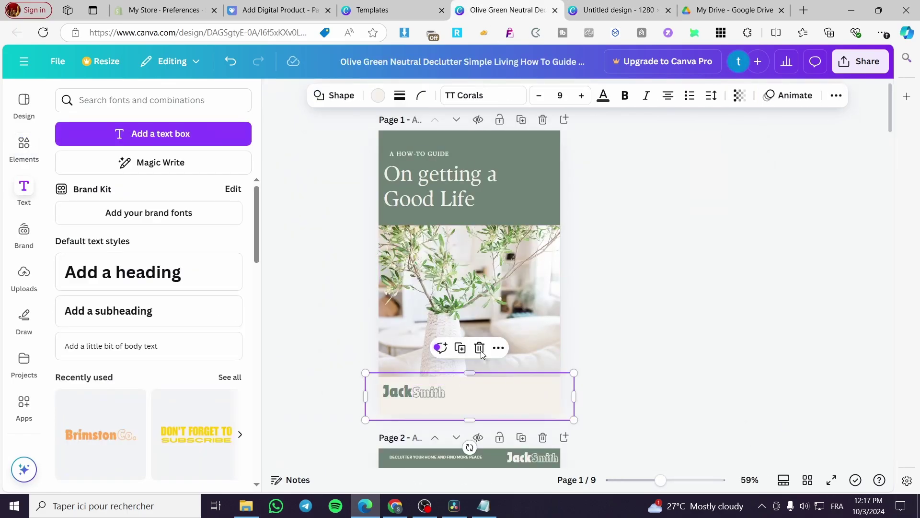
left_click(377, 98)
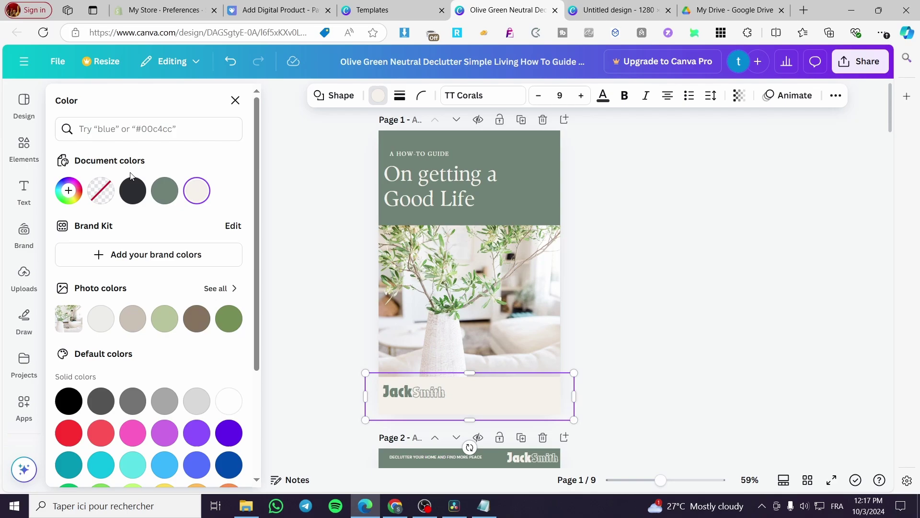
left_click(198, 194)
key("ctrl+c")
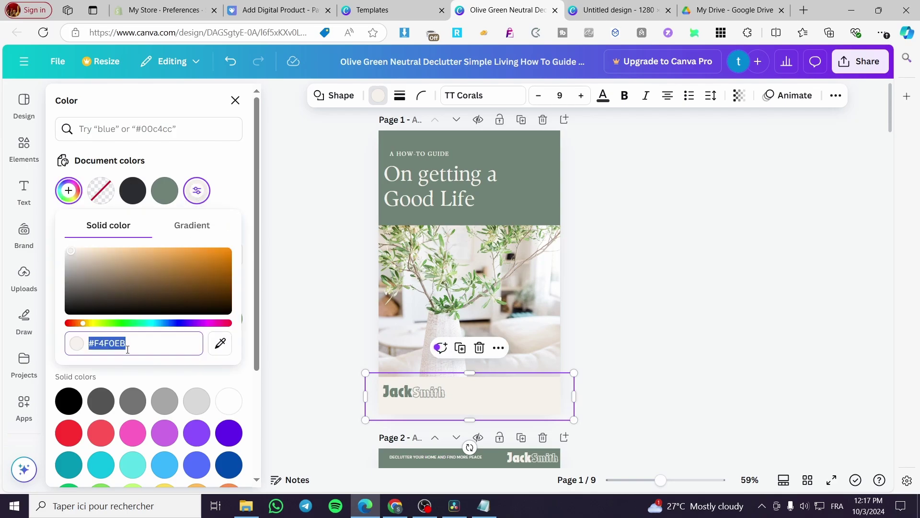
Try to apply the cream color #f4f0eb to the rectangle at the bottom of the 1280 × 720 px design.
left_click(602, 10)
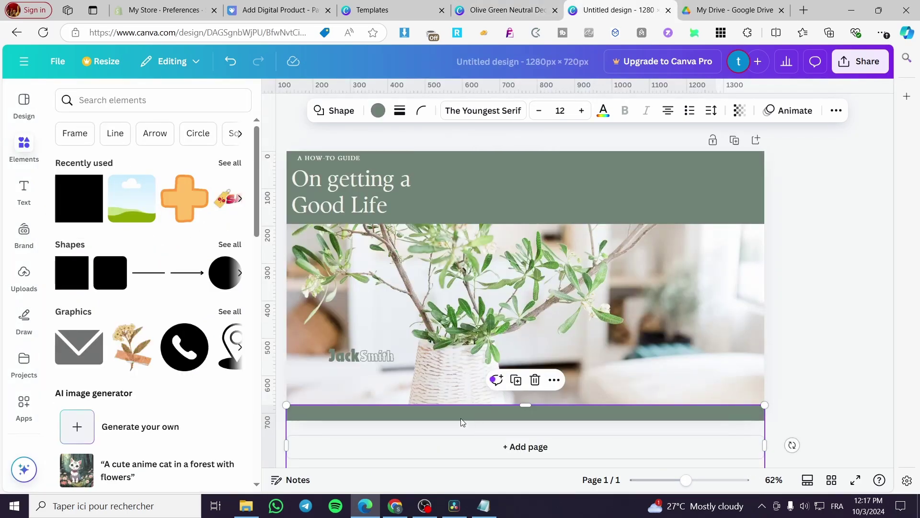
left_click(379, 116)
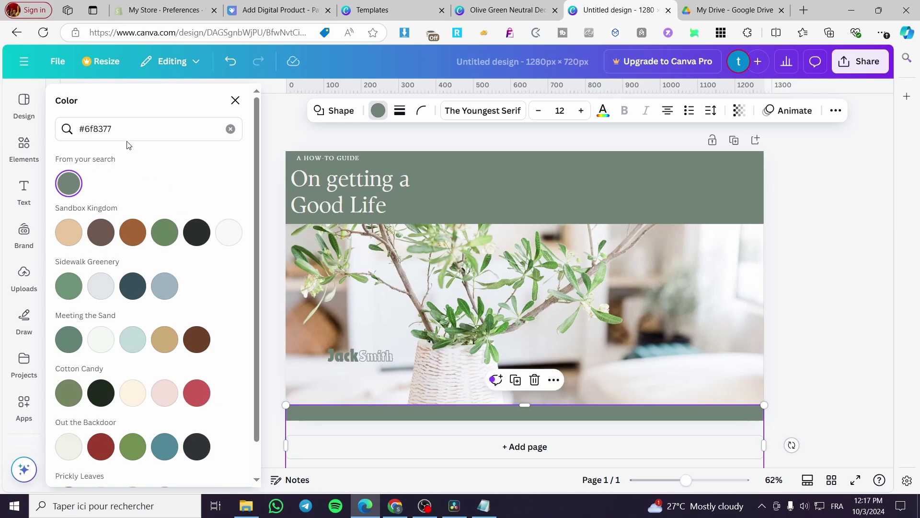
left_click(231, 128)
key("ctrl+v")
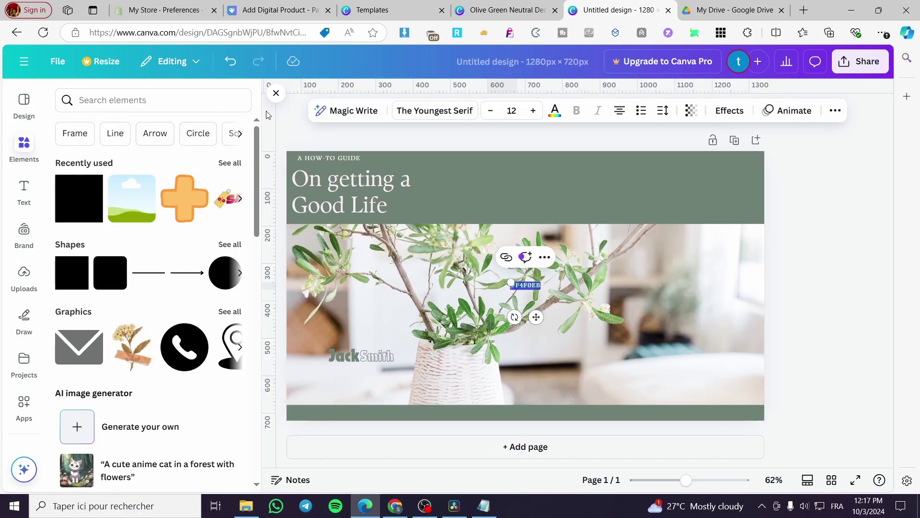
left_click(556, 111)
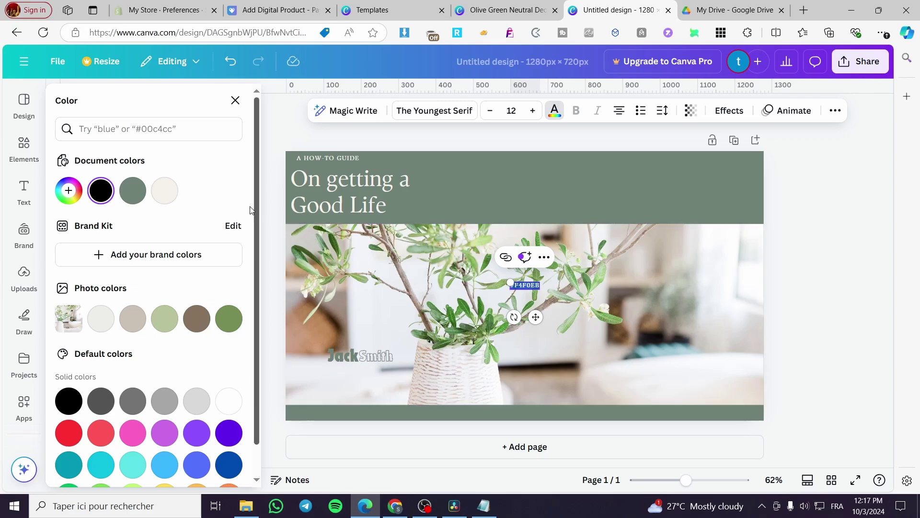
left_click(197, 128)
type("#f4f0eb")
left_click(68, 183)
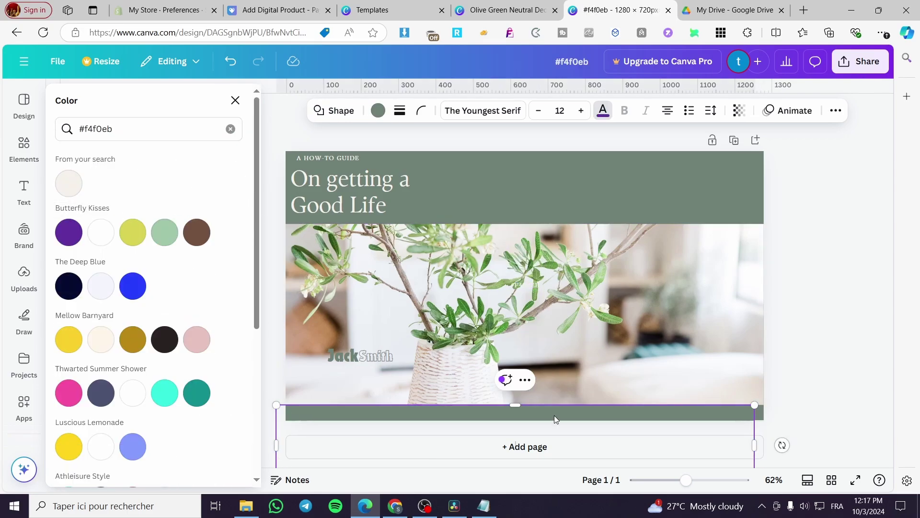
Fill the green rectangle with the cream document color, place it along the page's bottom edge, and move the author name onto it.
left_click_drag(556, 421, 689, 264)
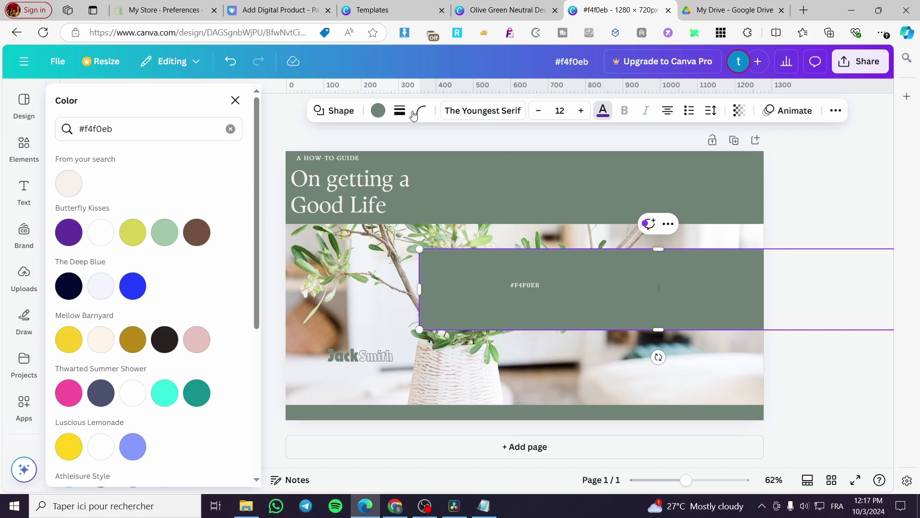
left_click(377, 111)
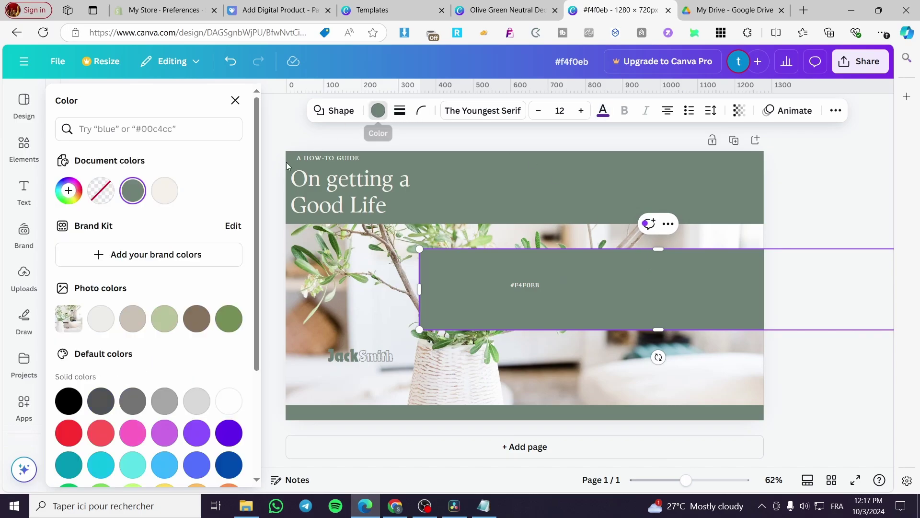
left_click(162, 193)
left_click_drag(591, 322, 474, 459)
left_click_drag(358, 355, 325, 408)
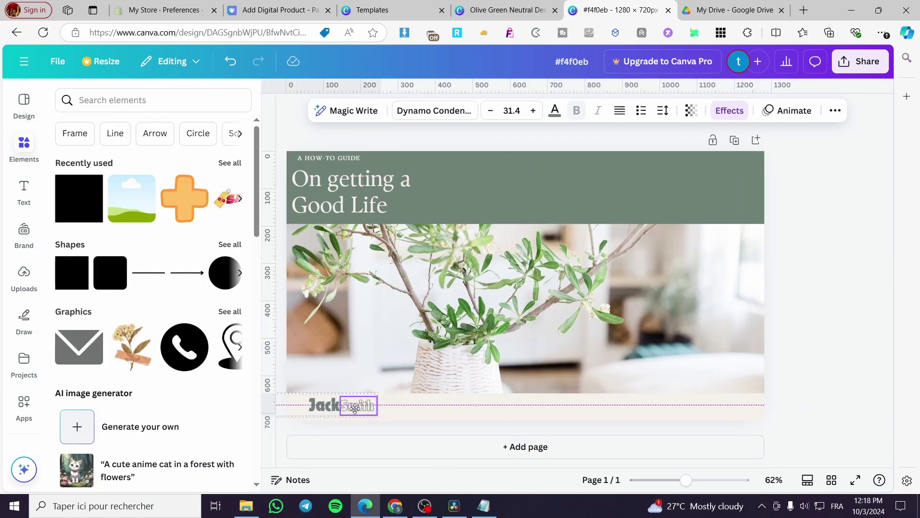
Download the finished 1280 × 720 px design as a PNG image.
left_click(871, 271)
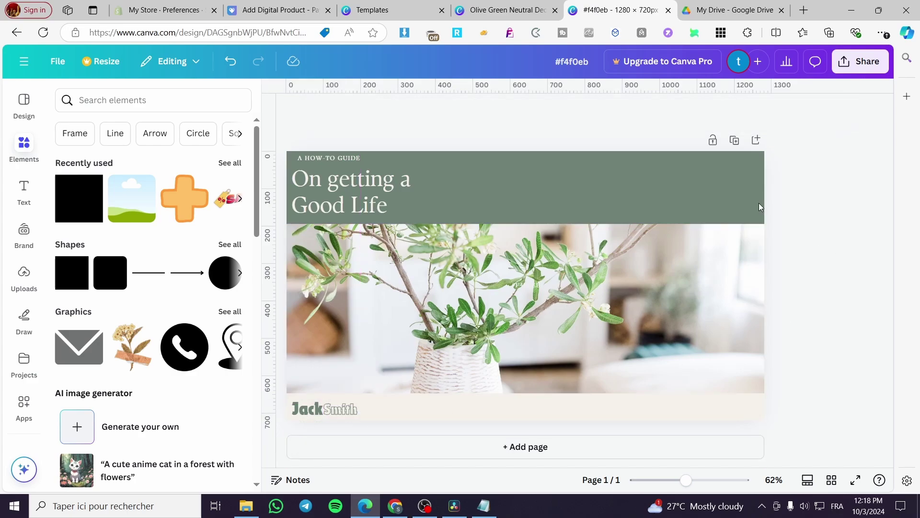
left_click(535, 4)
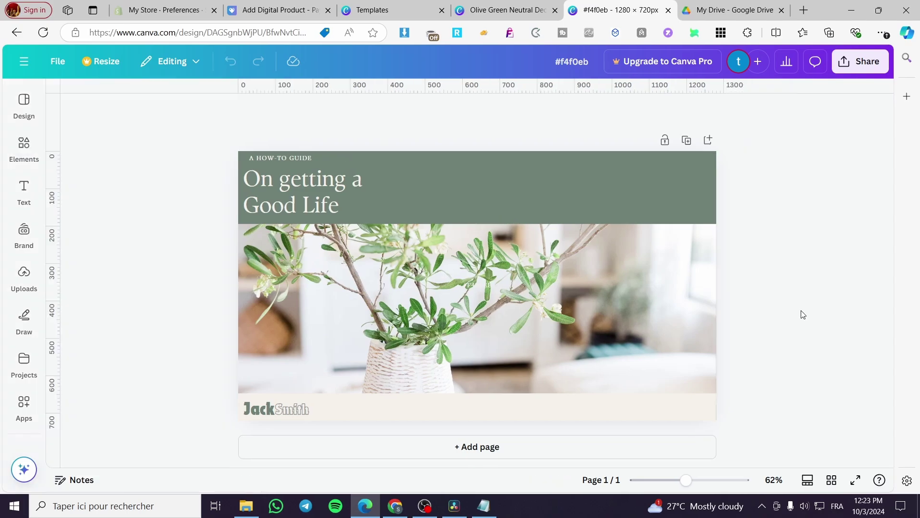
left_click(860, 61)
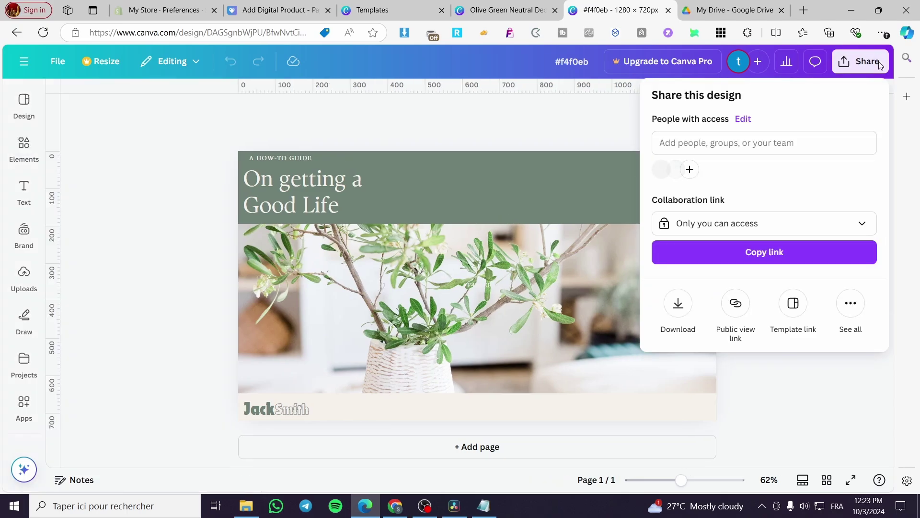
left_click(685, 311)
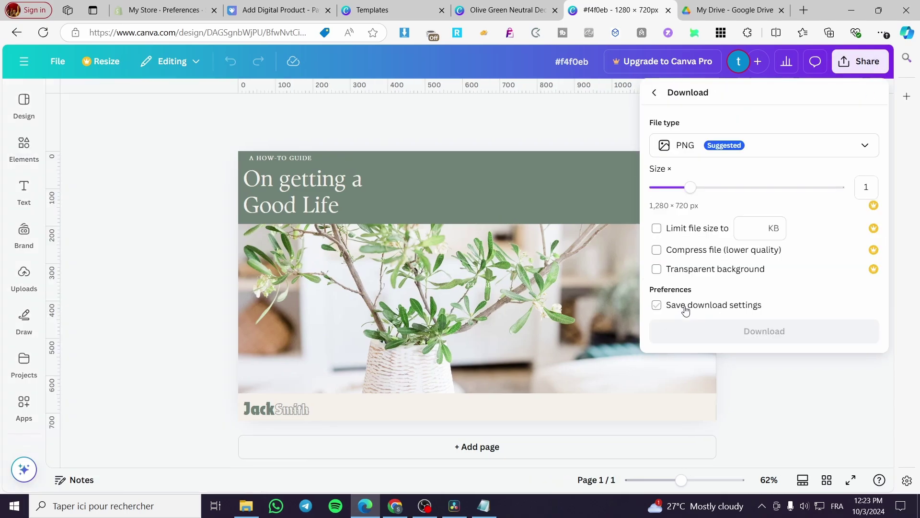
left_click(765, 331)
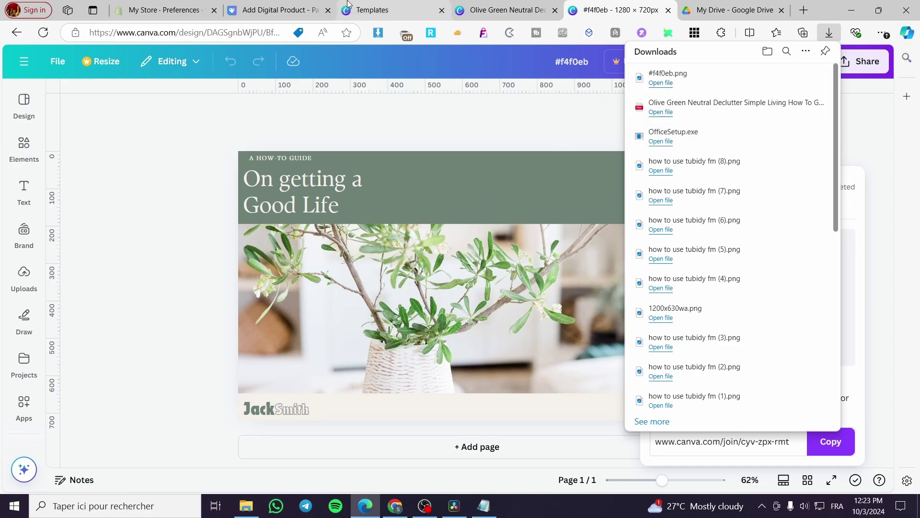
Return to Payhip's new digital product form and upload the Olive Green Neutral Declutter ebook PDF as the product file.
left_click(278, 10)
scroll(220, 227, "up", 1)
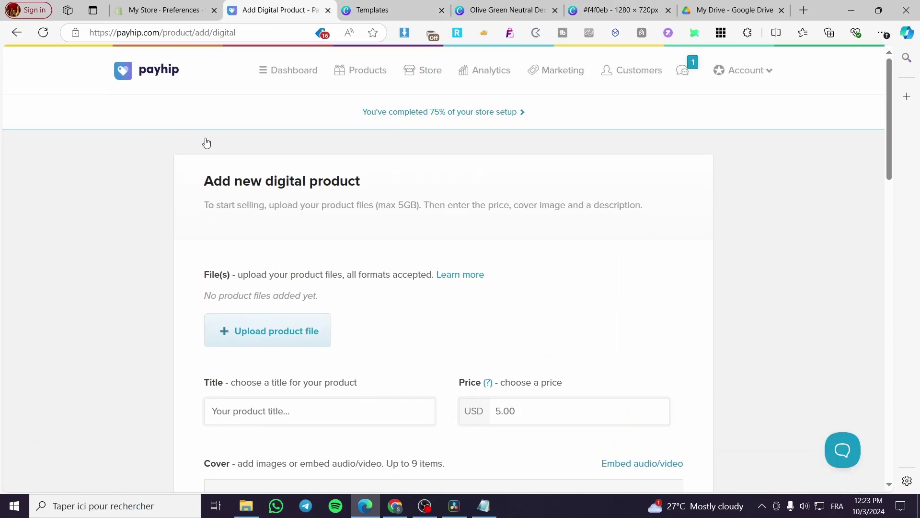
left_click(291, 337)
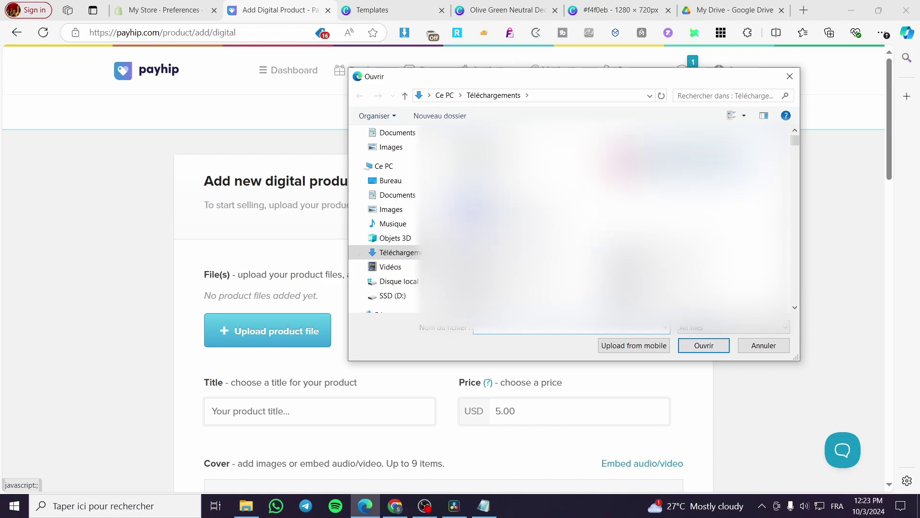
double_click(479, 158)
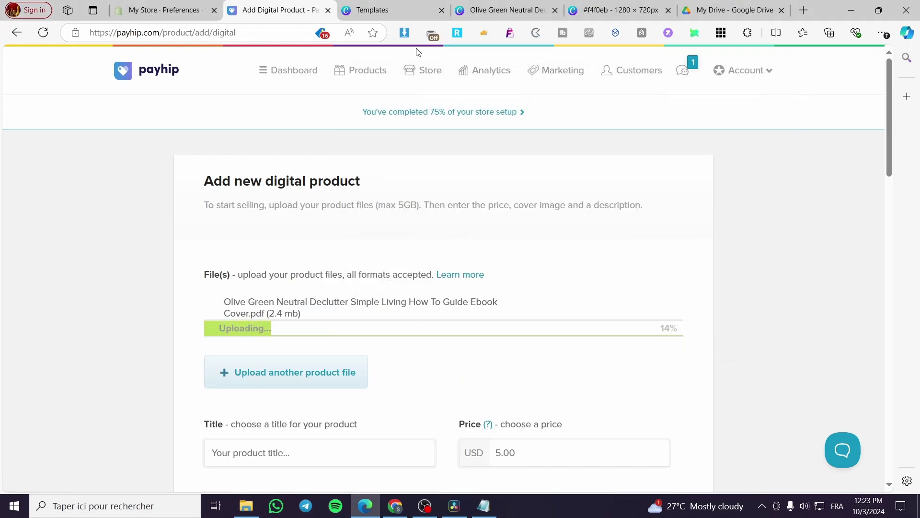
Title the product "How to get a good Life" and set its price to 15.99 USD.
left_click(383, 4)
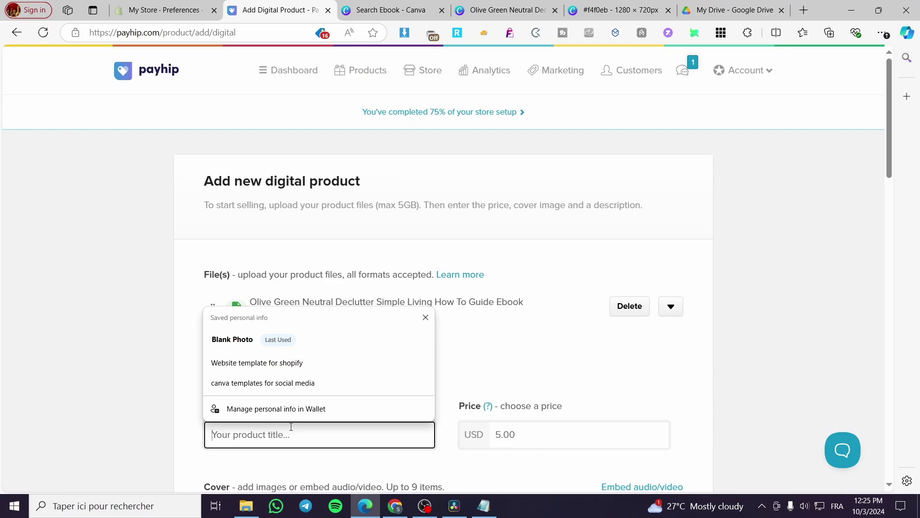
type("Hot")
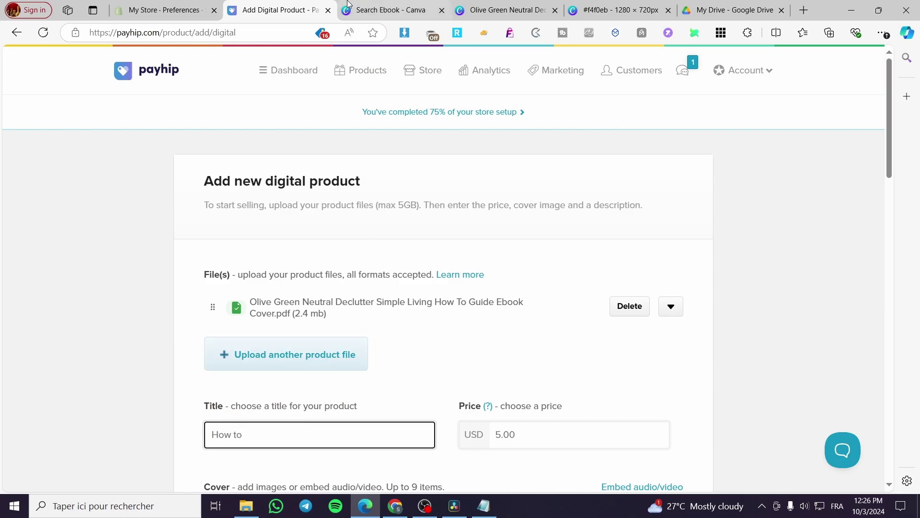
left_click(391, 10)
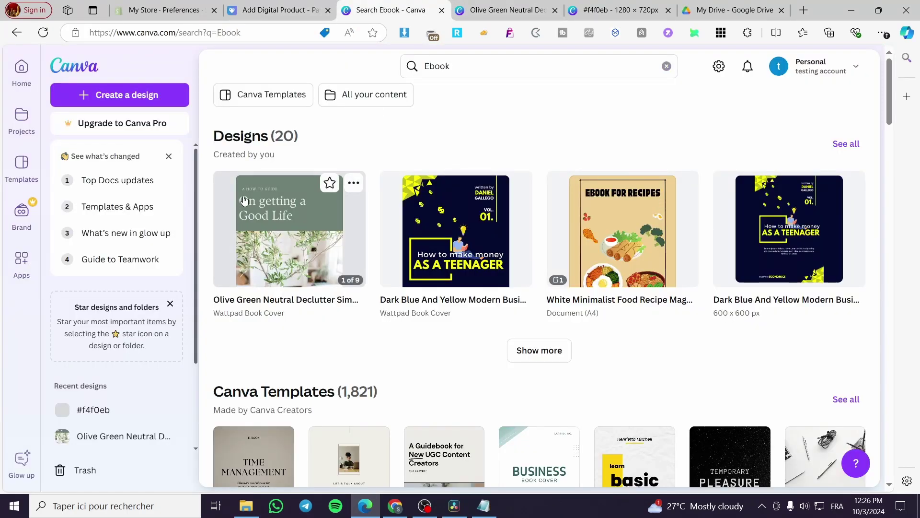
left_click(318, 5)
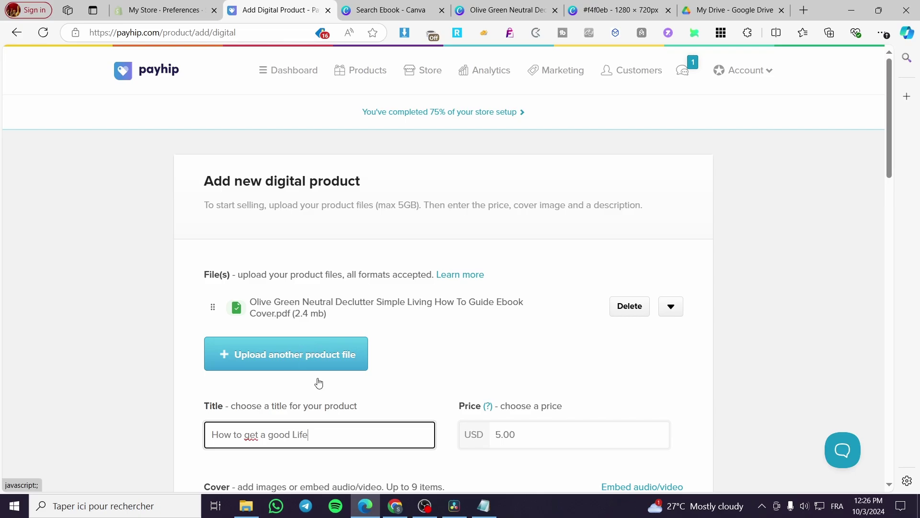
left_click(488, 438)
type("15.99")
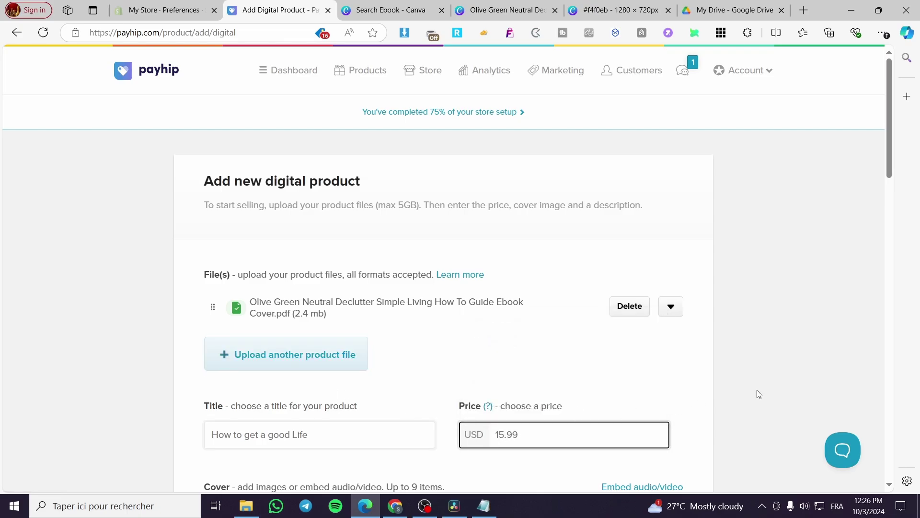
left_click(758, 394)
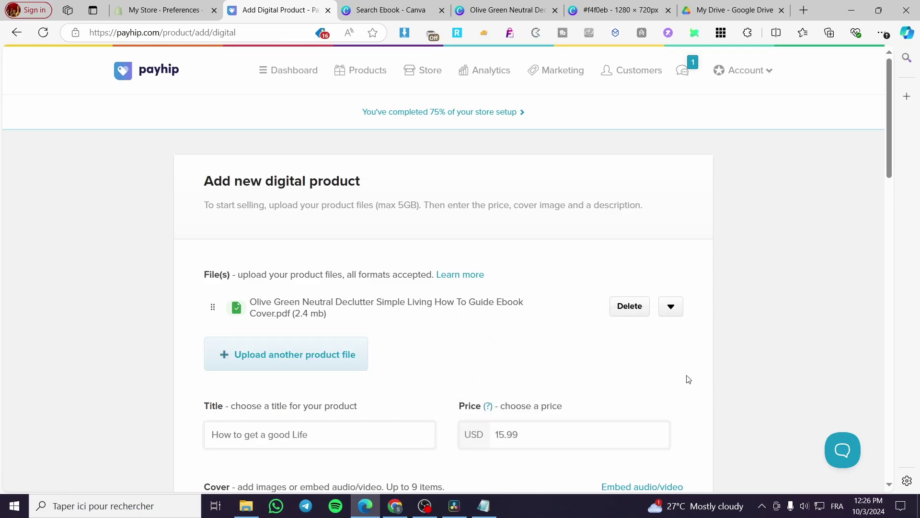
Upload the downloaded 1280 × 720 px image as the product's cover.
scroll(688, 378, "down", 3)
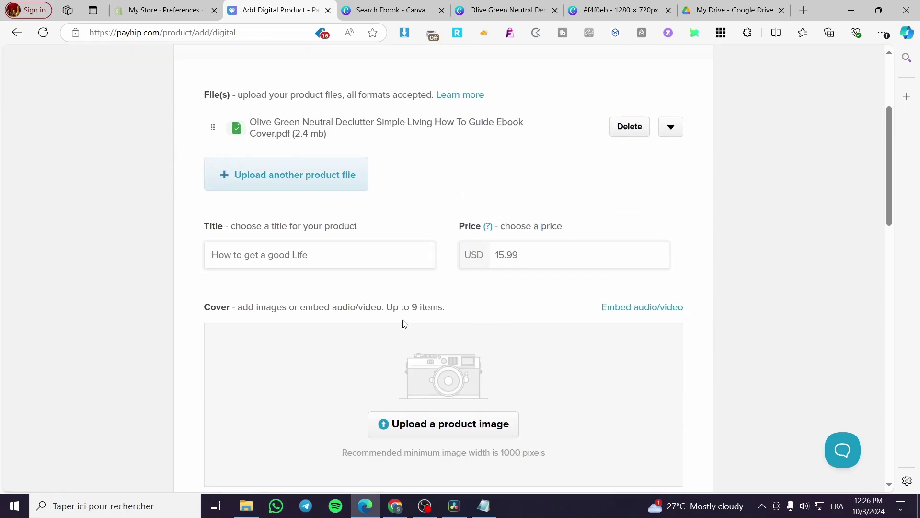
left_click(480, 419)
double_click(552, 166)
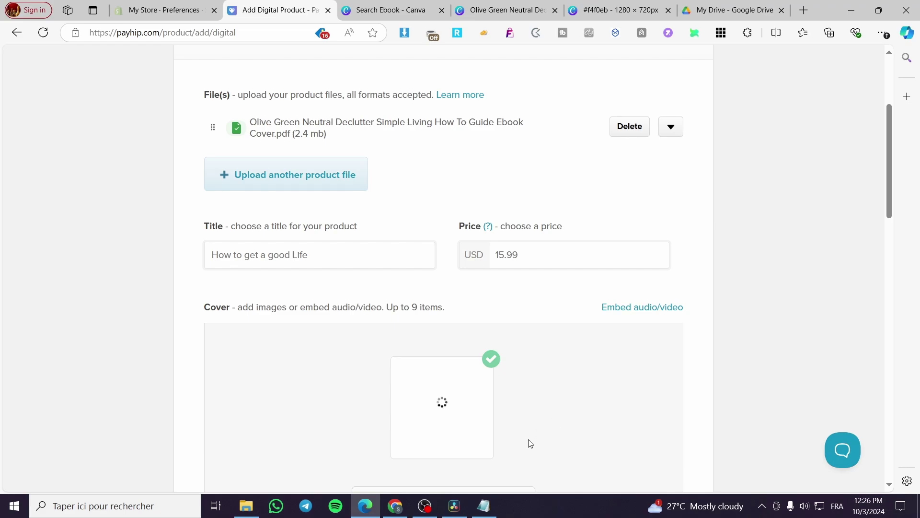
Copy the product title and paste it into the description as "How to get a good Life".
scroll(518, 413, "down", 2)
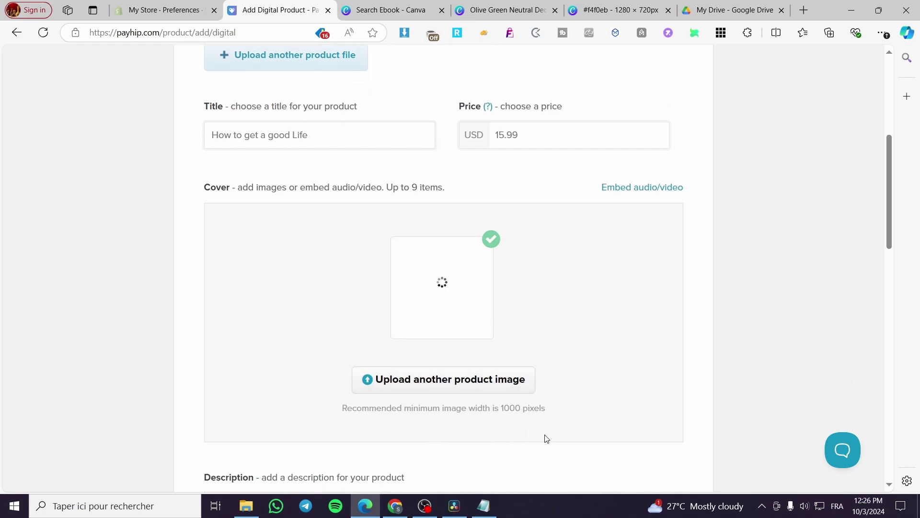
scroll(412, 433, "down", 2)
scroll(288, 336, "down", 2)
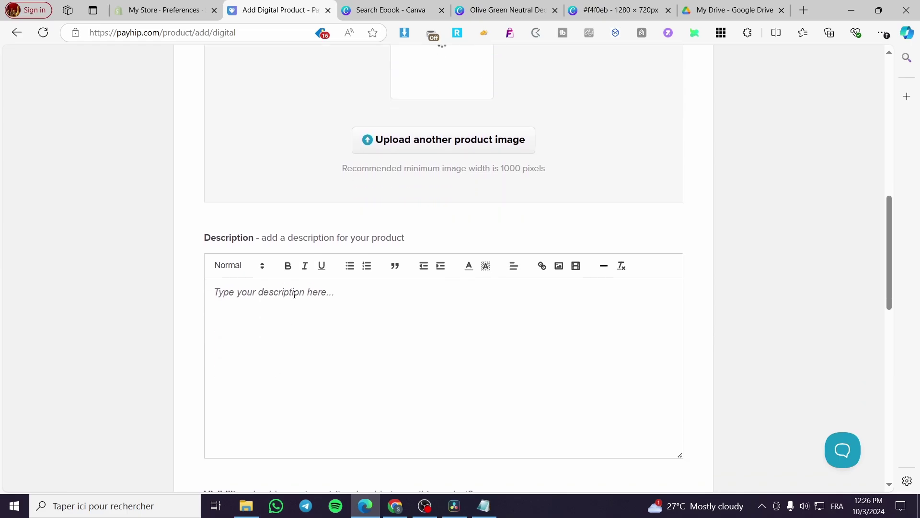
scroll(294, 318, "up", 5)
left_click_drag(319, 321, 120, 324)
key("ctrl+c")
scroll(338, 450, "down", 5)
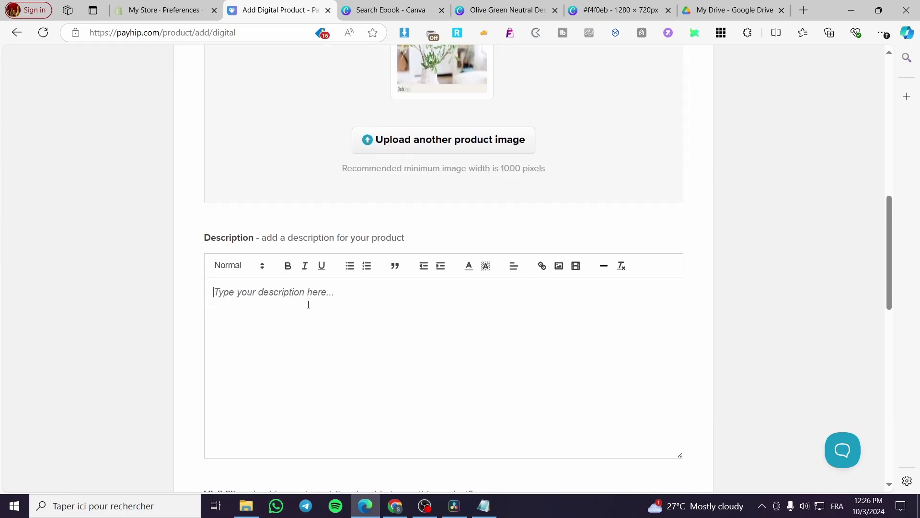
left_click(308, 302)
key("ctrl+v")
Review the visibility and advanced options, then add the product to the store.
scroll(238, 301, "down", 4)
scroll(191, 335, "down", 3)
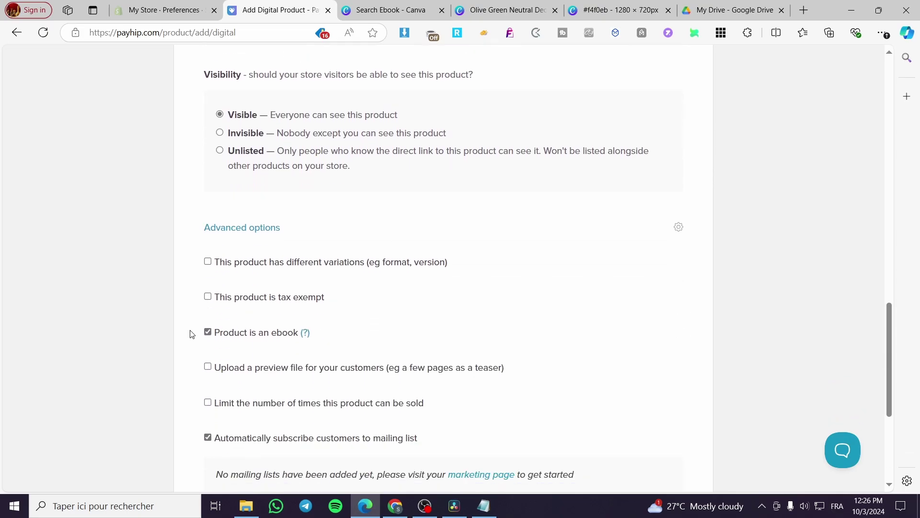
scroll(225, 294, "down", 2)
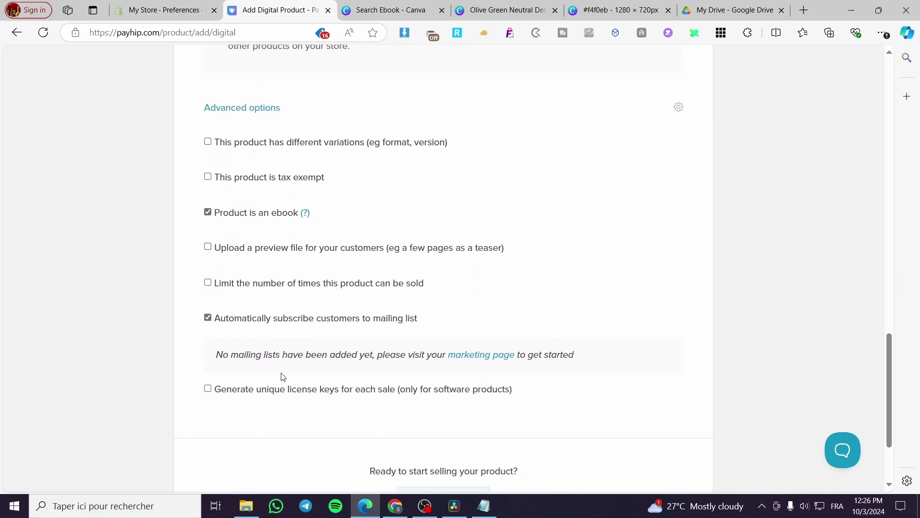
scroll(282, 376, "down", 1)
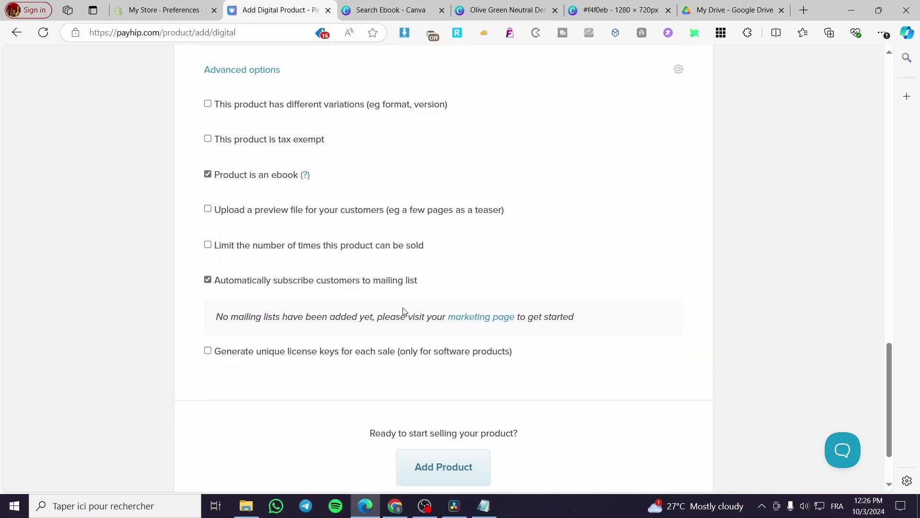
scroll(412, 346, "down", 2)
left_click(440, 387)
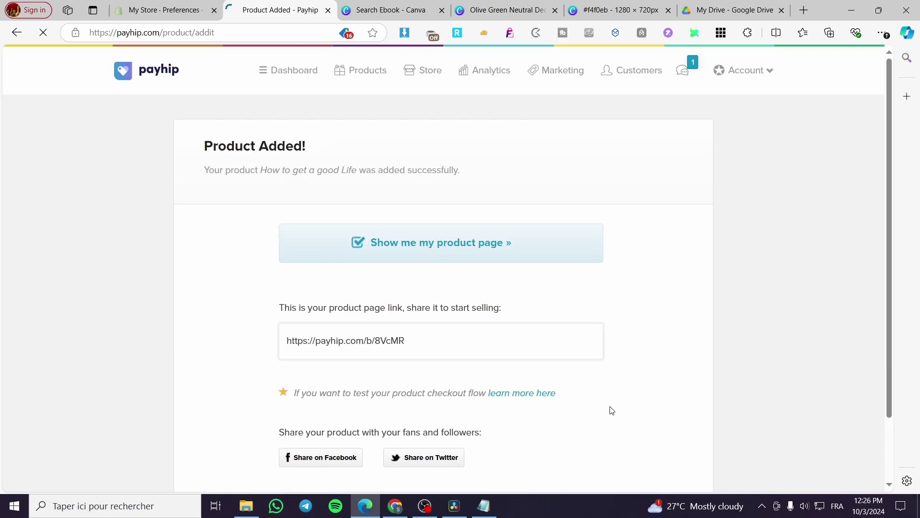
Open the new product's page in the store and look over its listing.
left_click(448, 254)
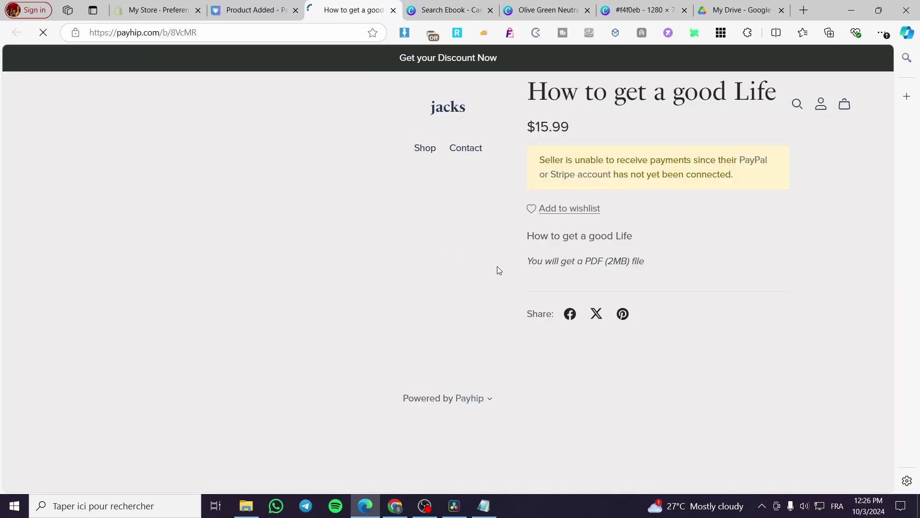
scroll(350, 311, "down", 2)
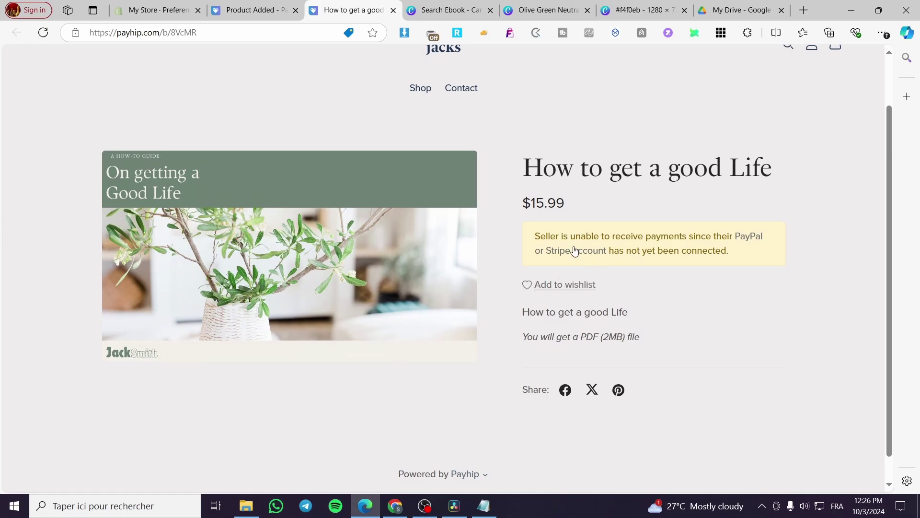
Go to the Payhip dashboard and show the store essentials setup tasks.
left_click(242, 11)
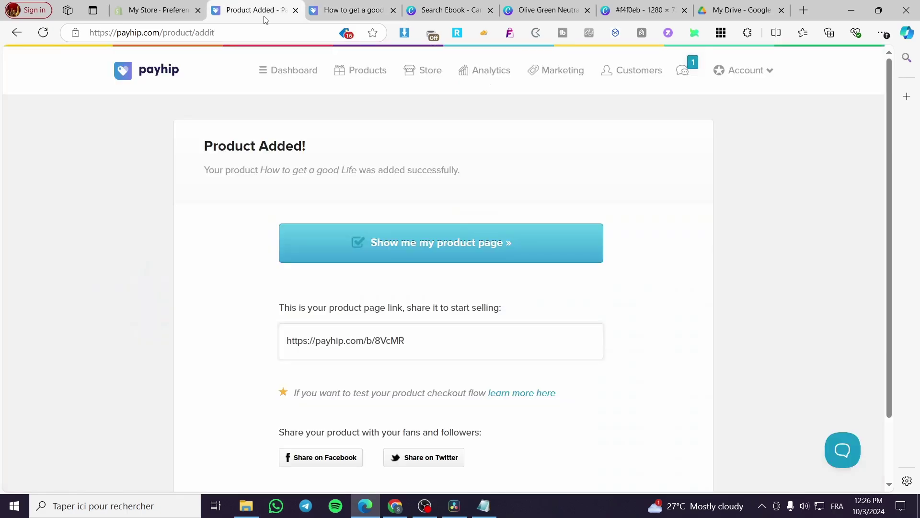
left_click(279, 71)
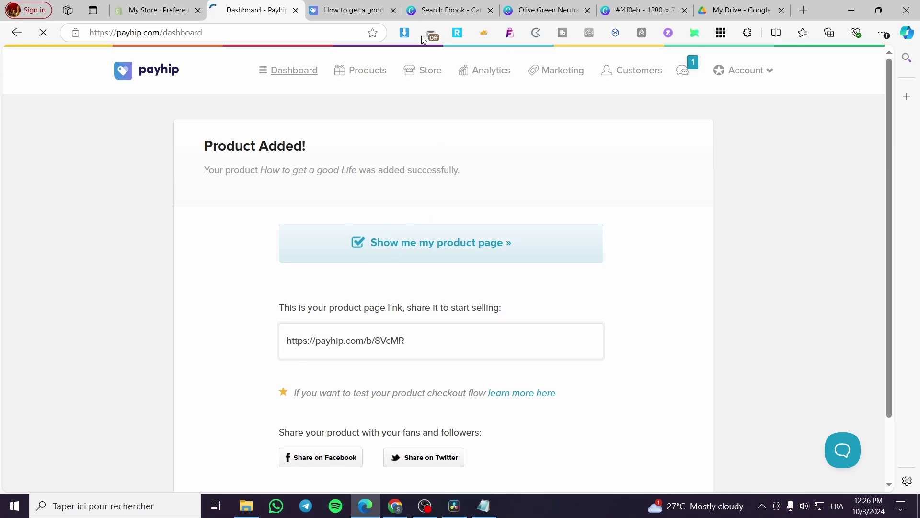
left_click(346, 10)
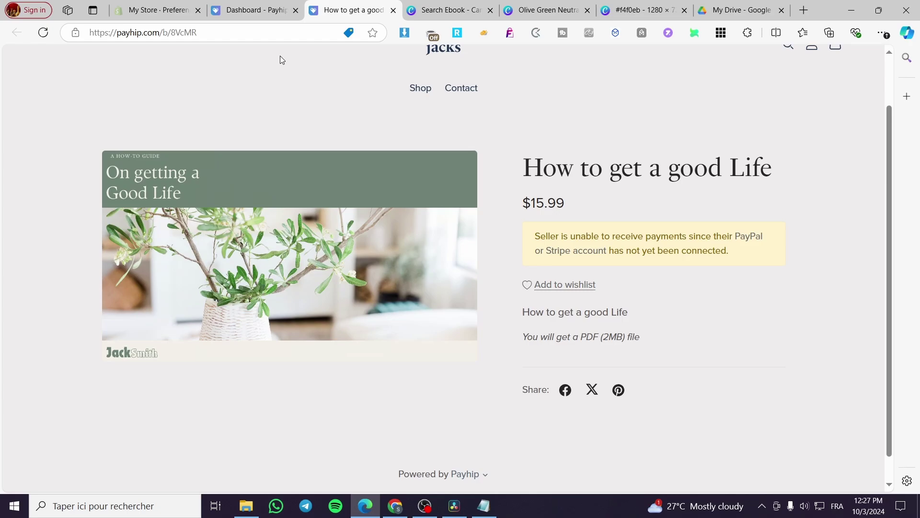
left_click(254, 11)
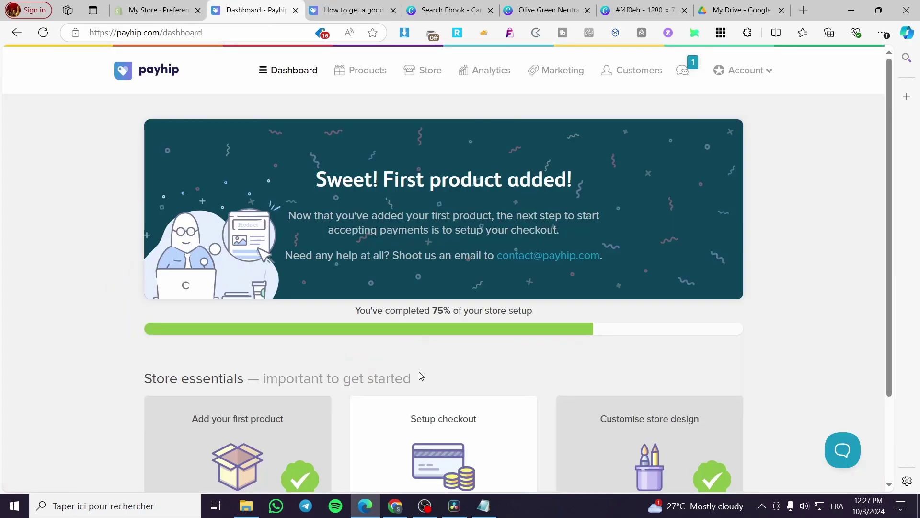
scroll(440, 367, "down", 3)
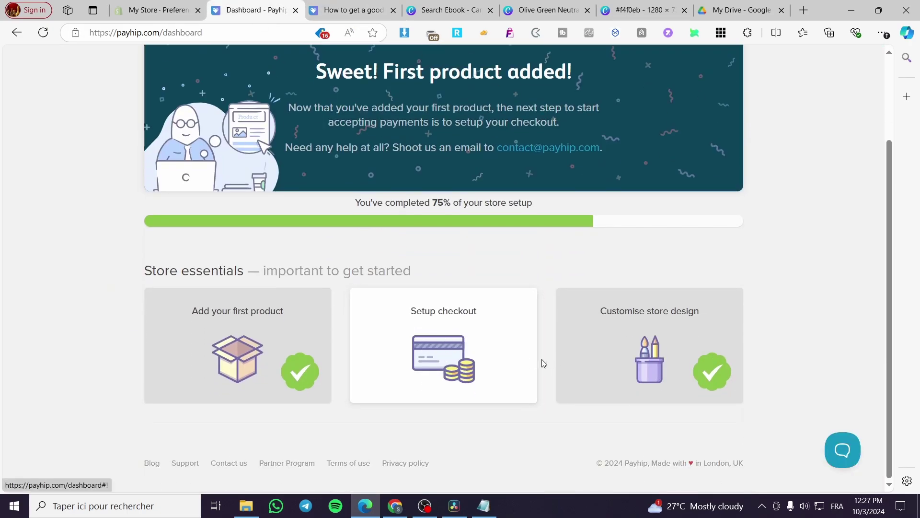